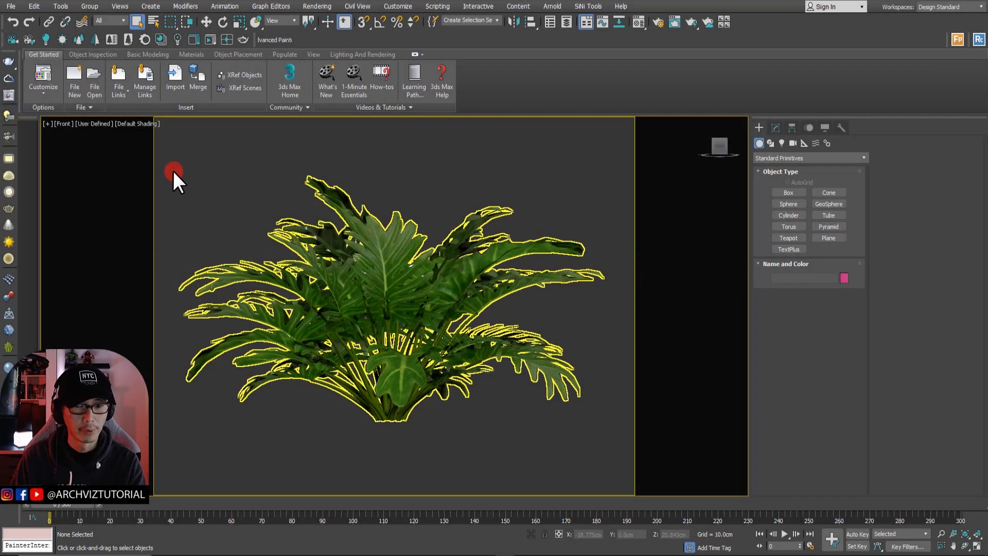
Select the philodendron plant and set the viewport quality to Standard.
left_click(186, 176)
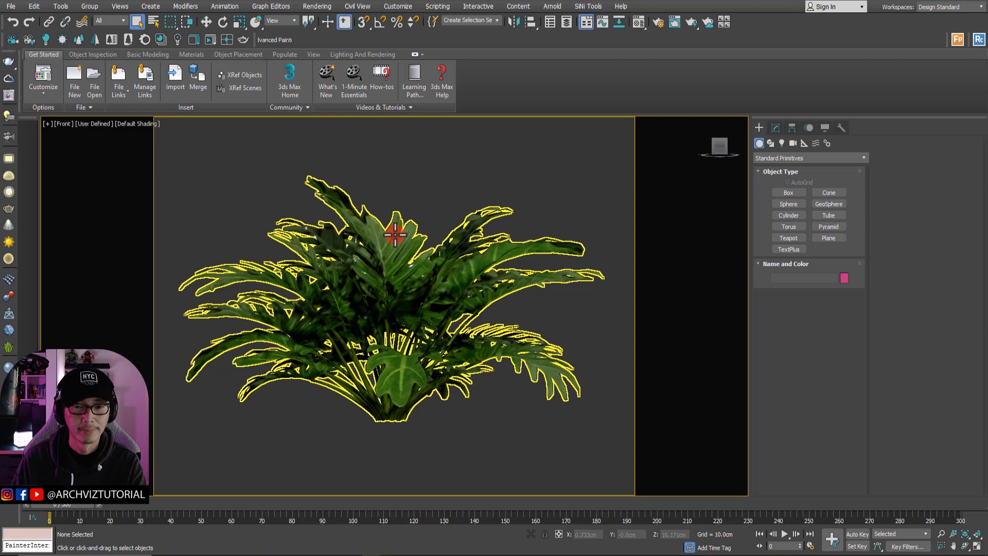
left_click(373, 258)
left_click(106, 123)
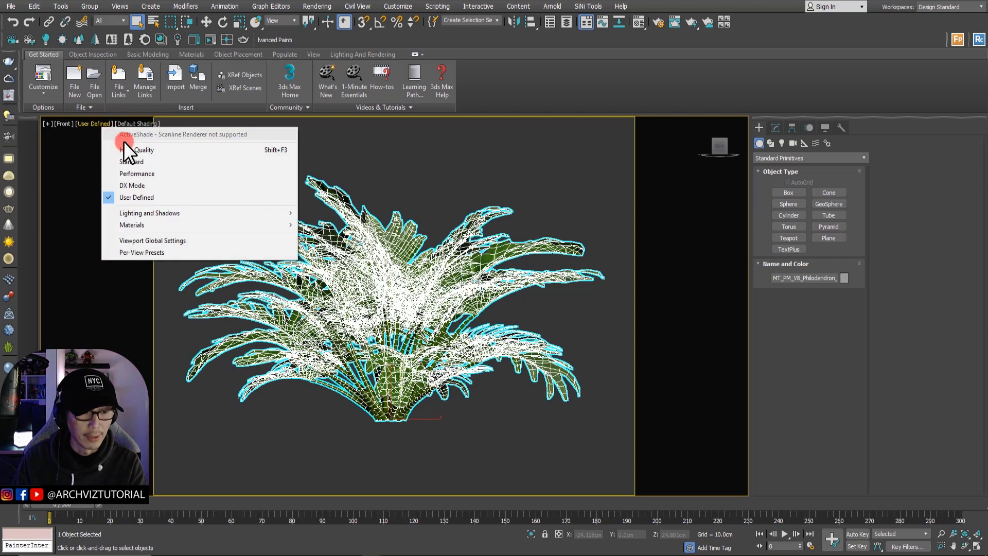
left_click(154, 163)
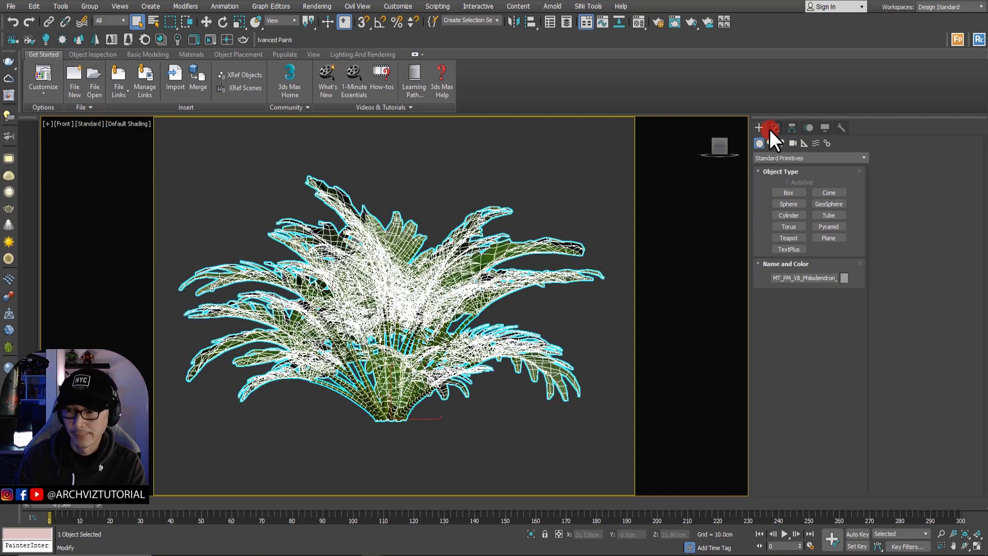
Disable the Leaf_01 path in the plant's GrowFX parameters, keeping Trunk_01 and Branch_01 enabled with Branch_01 selected.
left_click(774, 128)
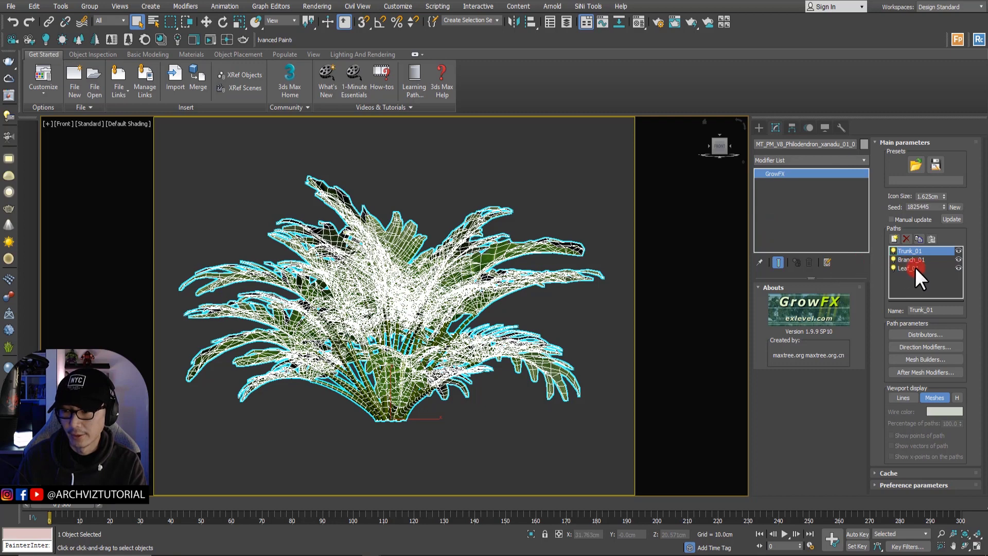
left_click(893, 268)
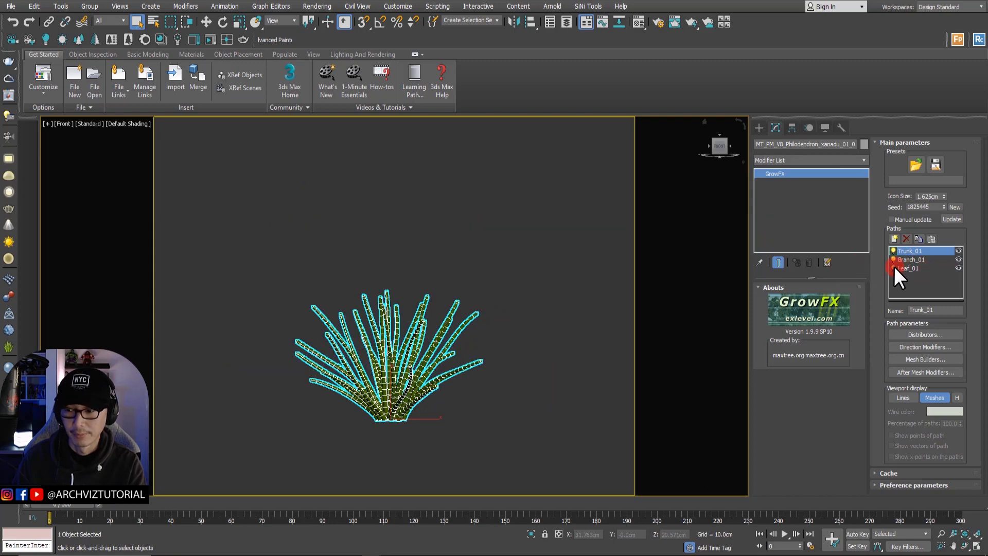
left_click(893, 260)
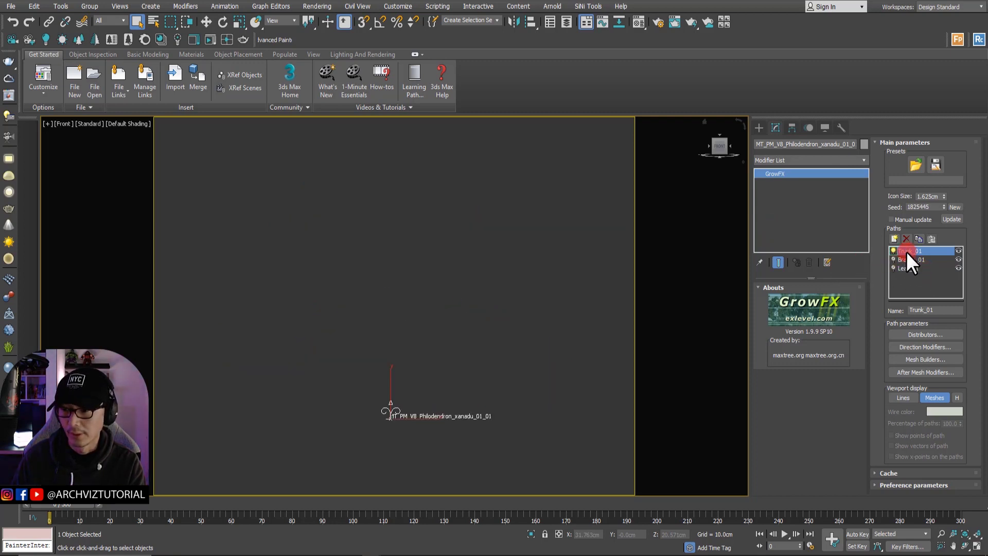
left_click(906, 259)
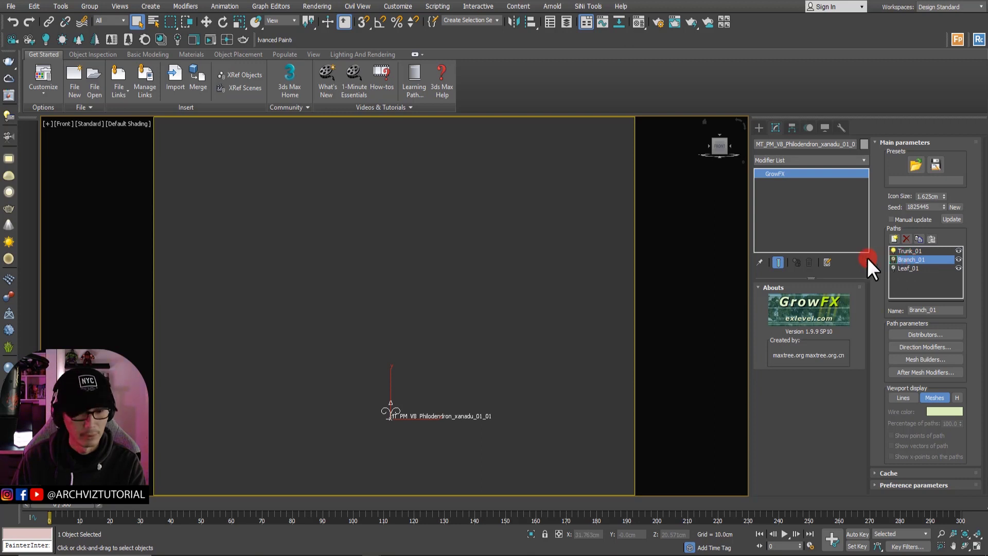
left_click(893, 259)
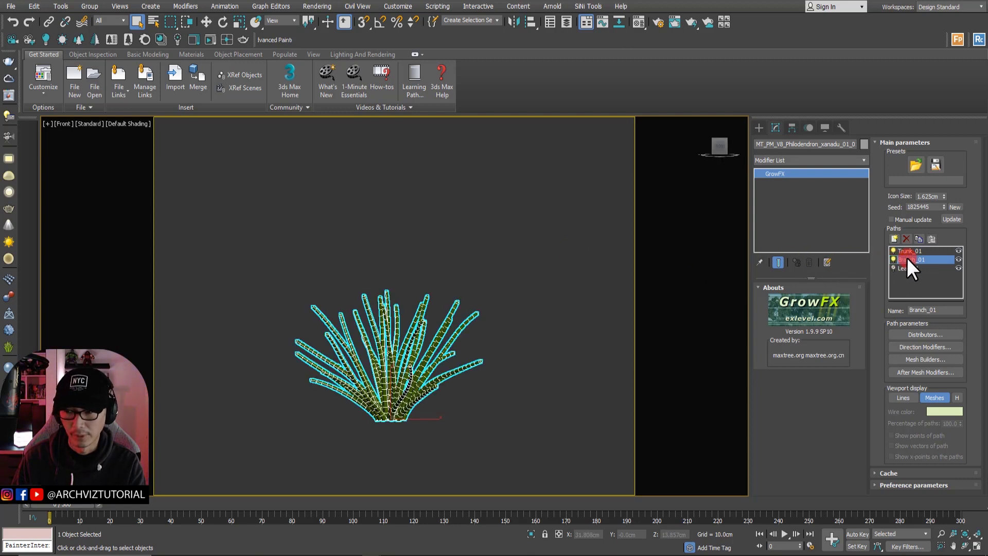
Reselect the plant and open the after mesh modifiers of its Branch_01 path.
left_click(507, 247)
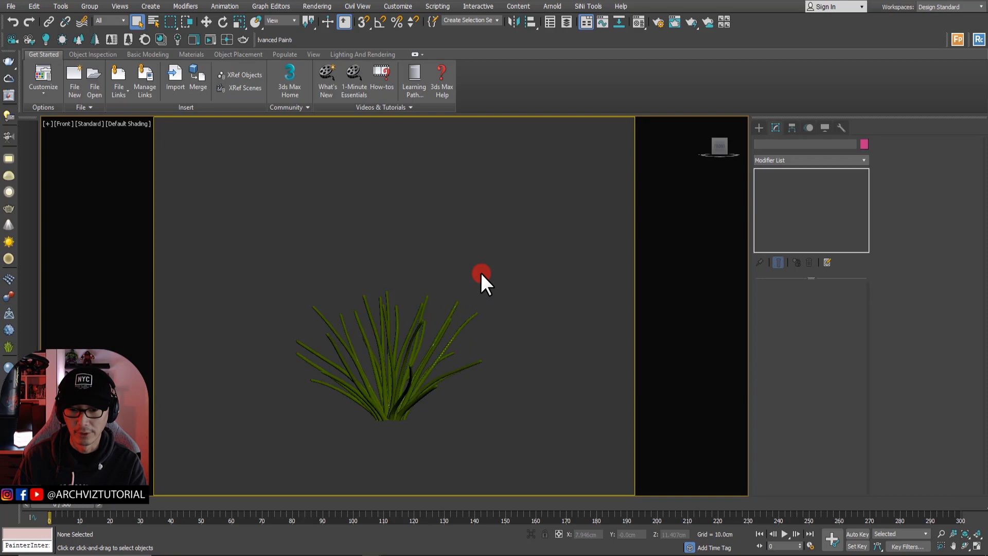
left_click_drag(481, 272, 419, 379)
key("z")
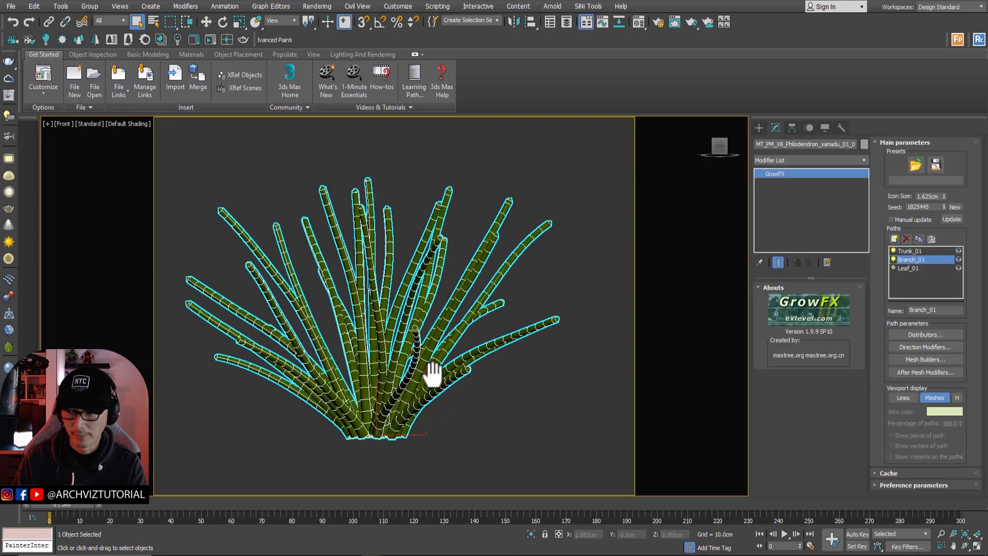
middle_click_drag(432, 375, 462, 395)
left_click(845, 285)
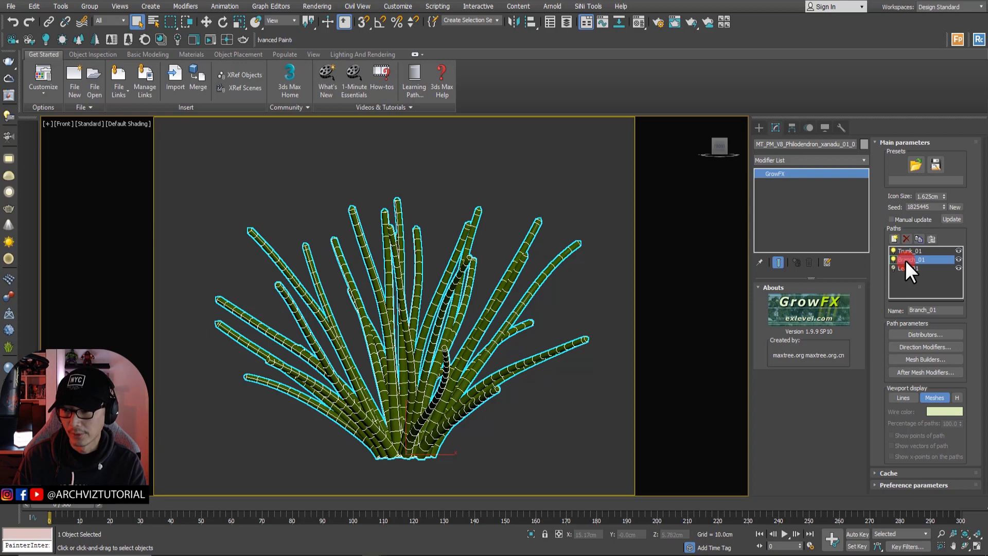
left_click(919, 372)
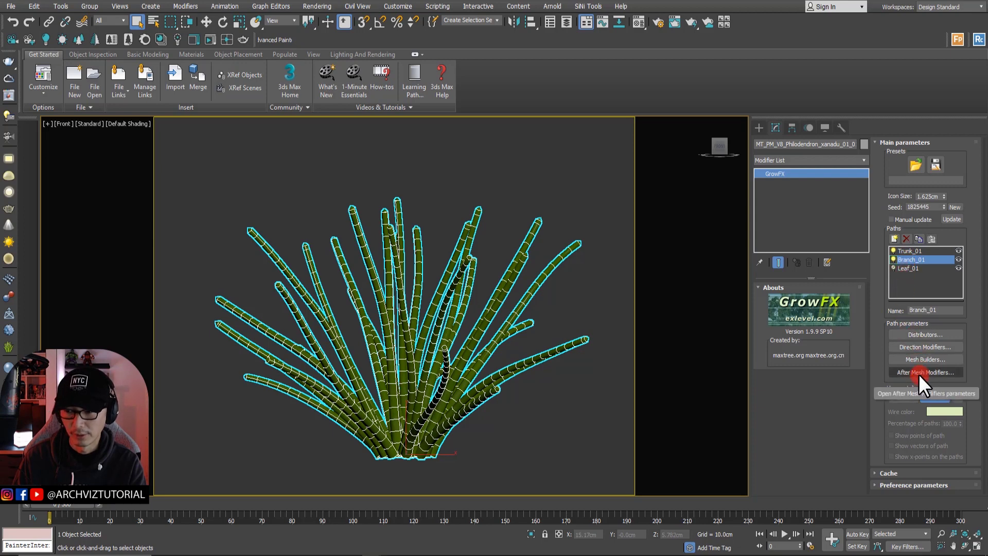
left_click(918, 374)
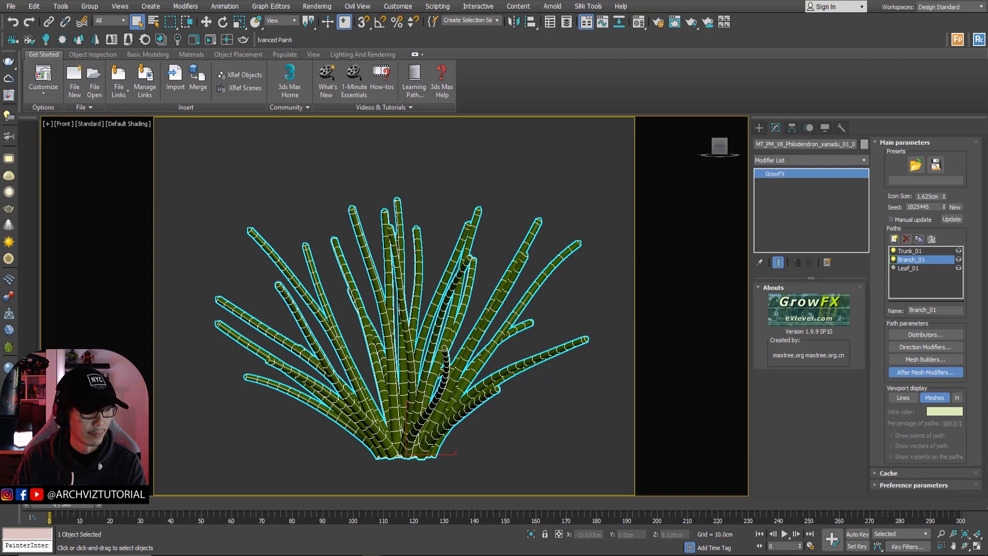
left_click_drag(1, 184, 273, 150)
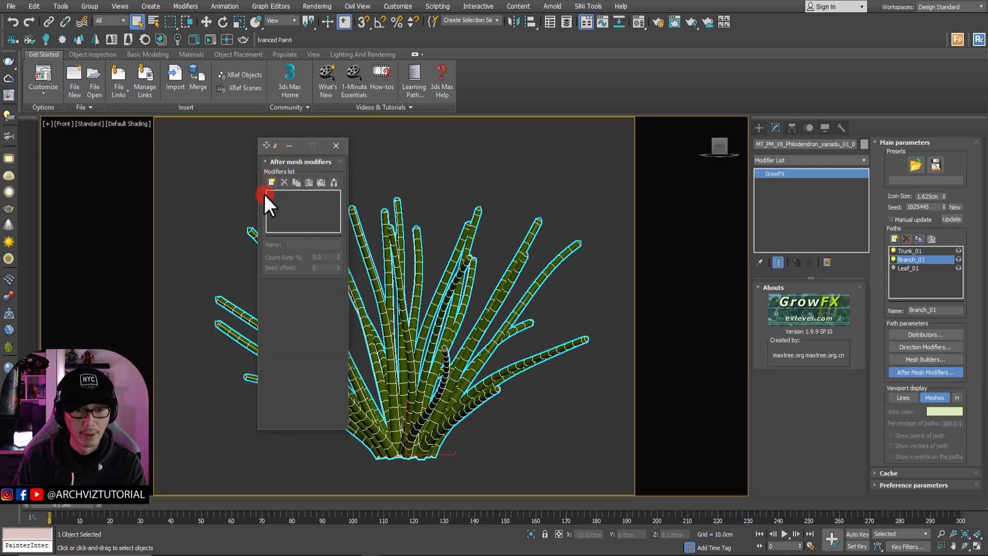
Add a Wind animation modifier to the branches and create its wind object beside the plant.
left_click(271, 181)
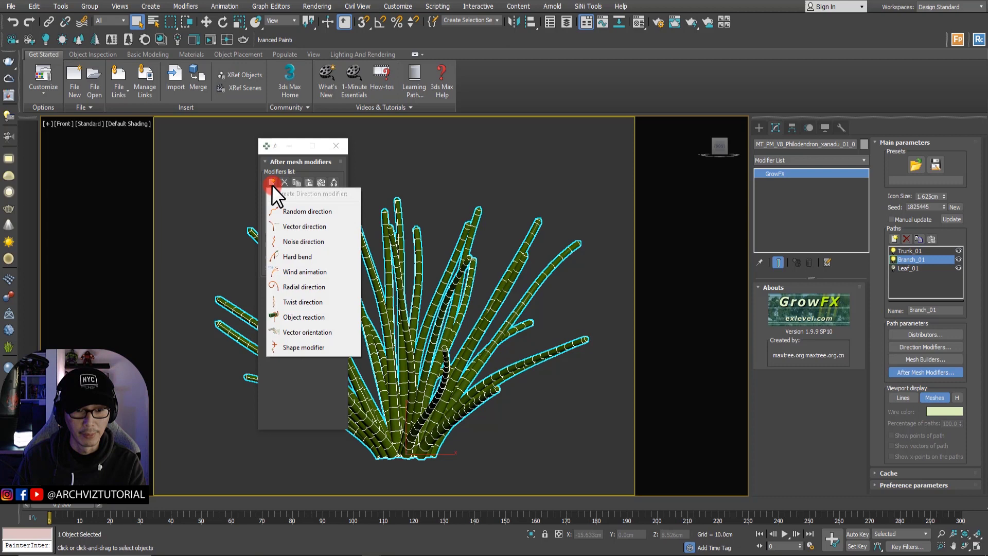
left_click(296, 266)
left_click(322, 306)
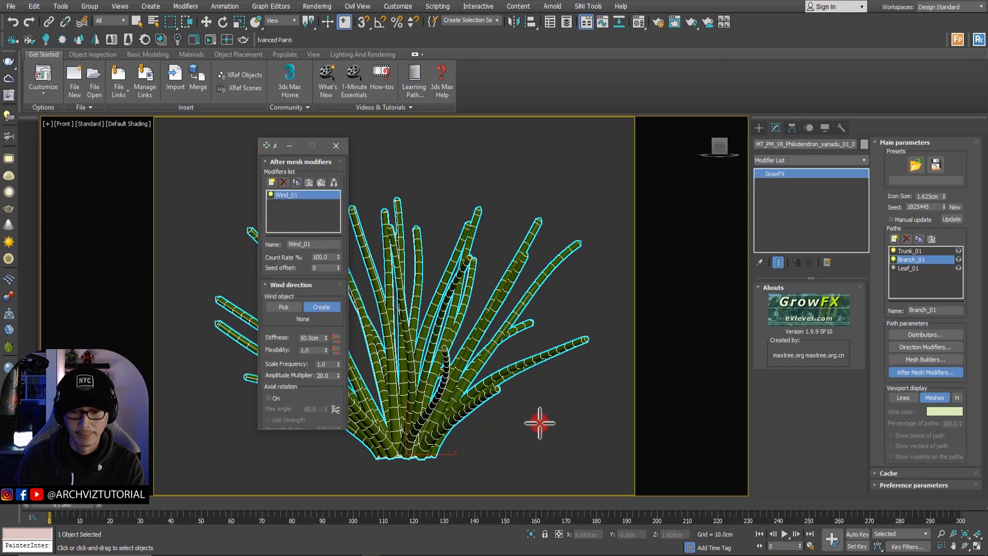
left_click(561, 399)
scroll(561, 355, "down", 6)
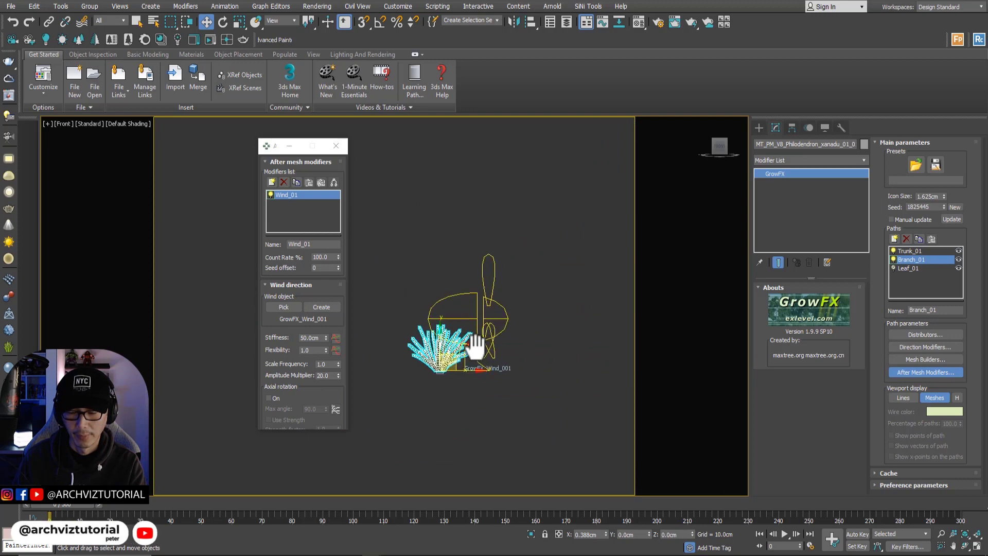
right_click(502, 328)
Move the wind fan along X to about 16.5 cm, clear of the plant, and set its fan size to 10 cm.
left_click(481, 326)
scroll(469, 331, "up", 4)
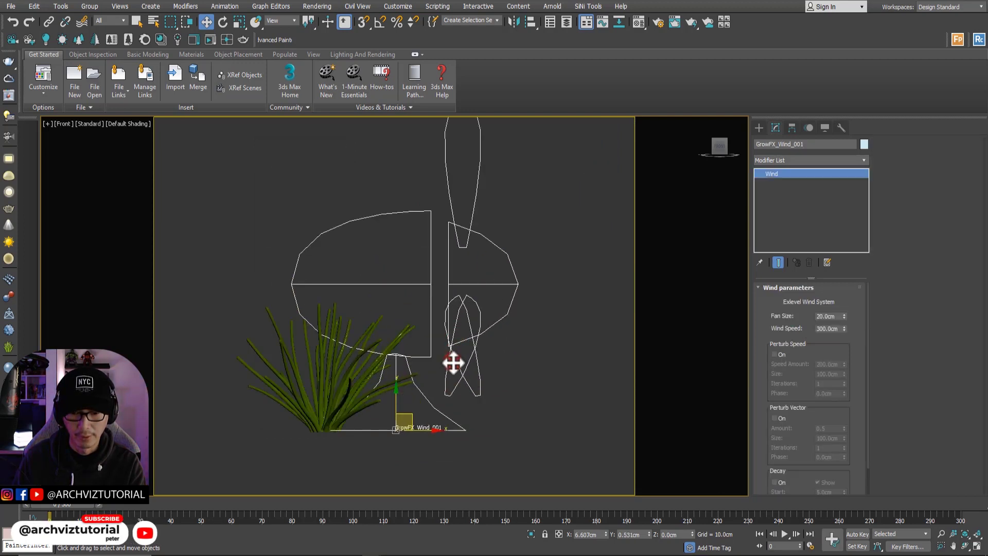
left_click_drag(429, 431, 540, 432)
double_click(831, 317)
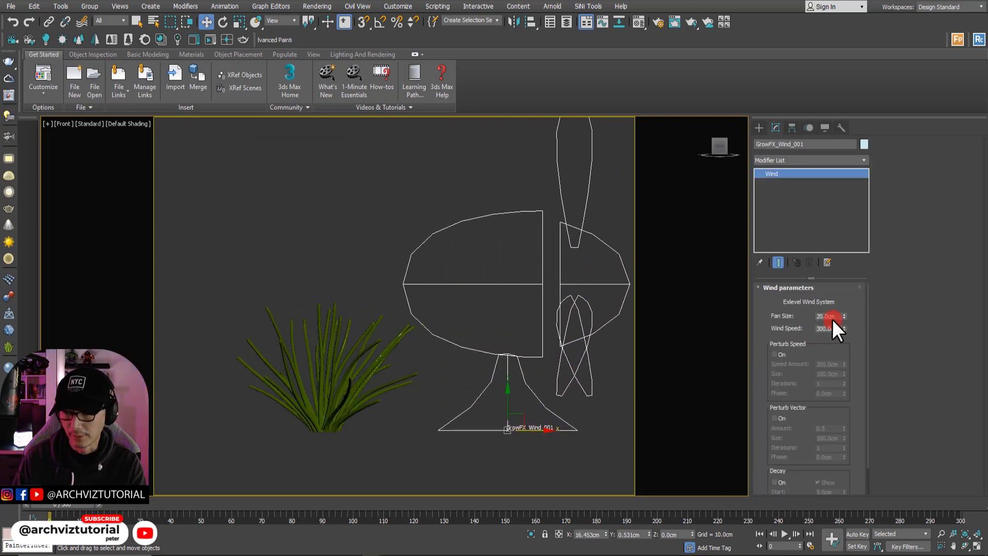
type("10")
key("Return")
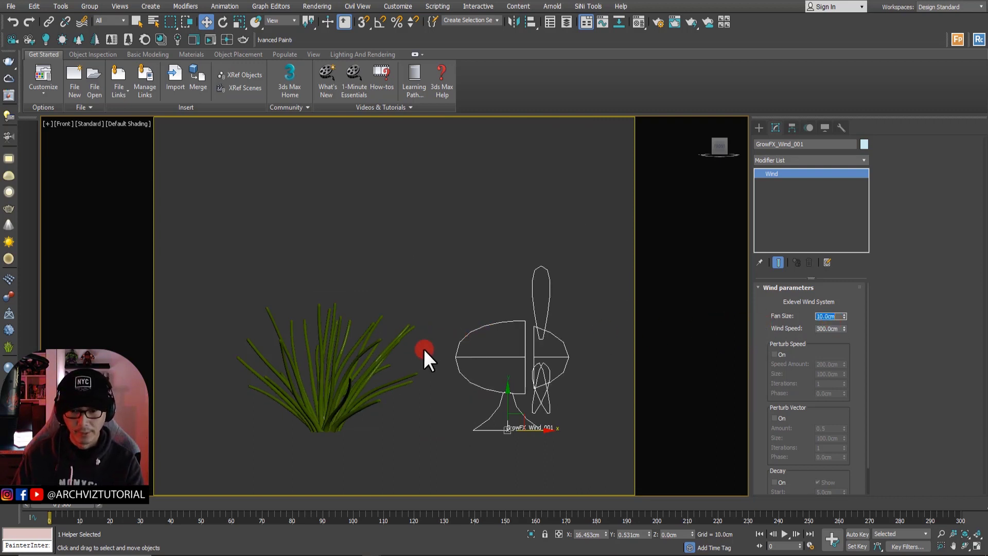
middle_click_drag(423, 342, 421, 332)
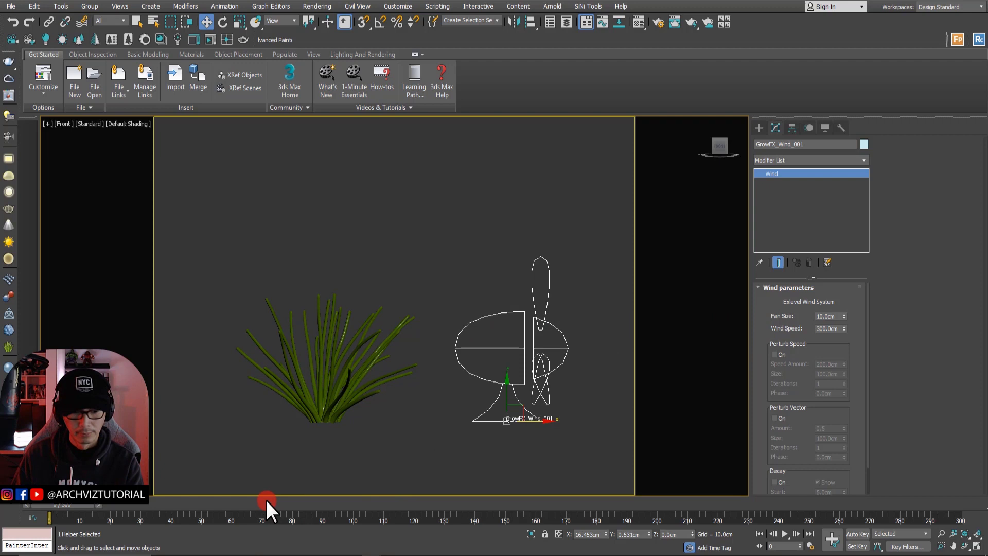
Scrub the timeline to frame 9 to preview how the wind moves the branches.
mouse_move(69, 504)
left_mouse_down()
mouse_move(385, 511)
mouse_move(205, 499)
mouse_move(86, 500)
mouse_move(415, 520)
mouse_move(78, 515)
left_mouse_up()
key("w")
left_click(499, 414)
left_click(408, 270)
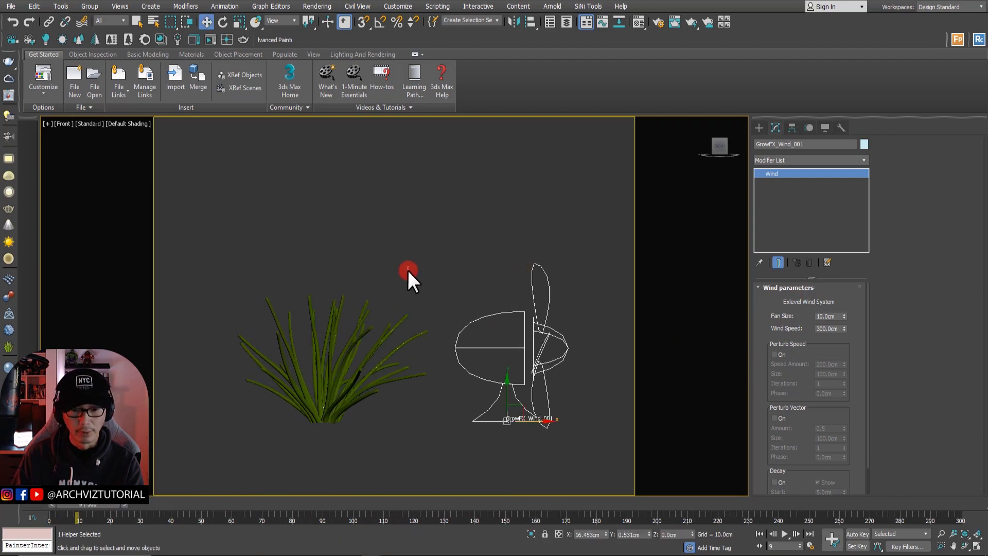
Set the stiffness of the plant's Wind_01 modifier to 1000 cm and scrub the timeline back to frame 0.
left_click_drag(370, 242, 320, 411)
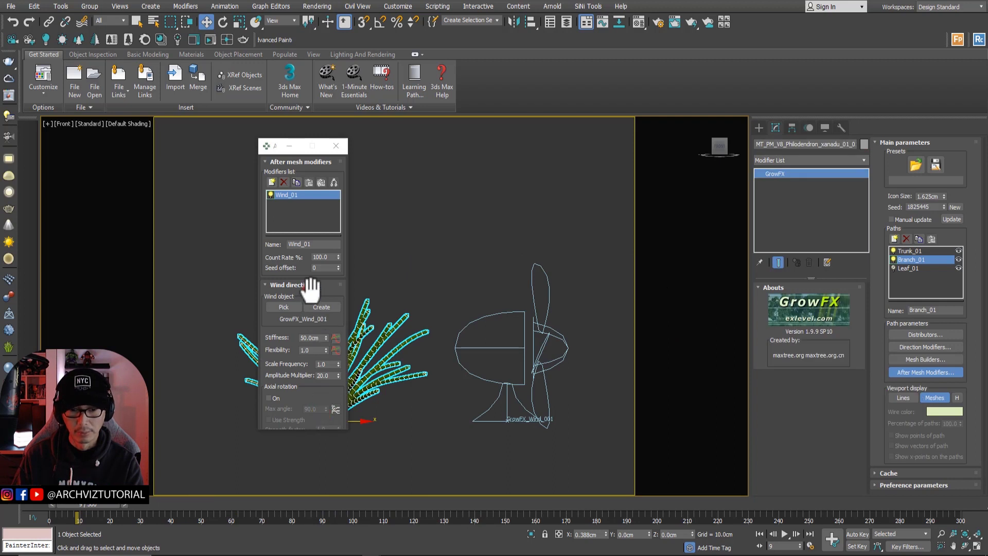
left_click(273, 151)
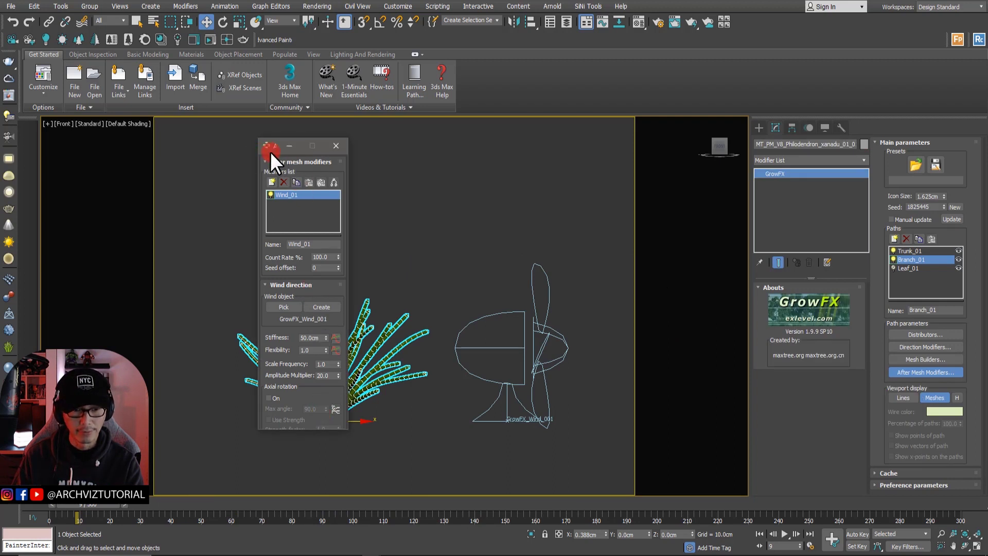
left_click_drag(271, 153, 96, 136)
left_click(134, 322)
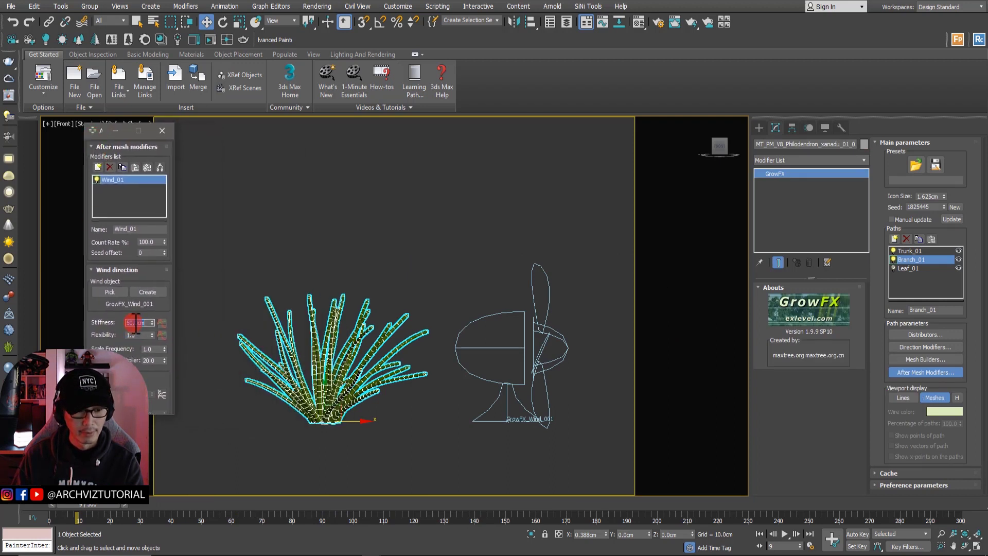
type("1000")
key("Return")
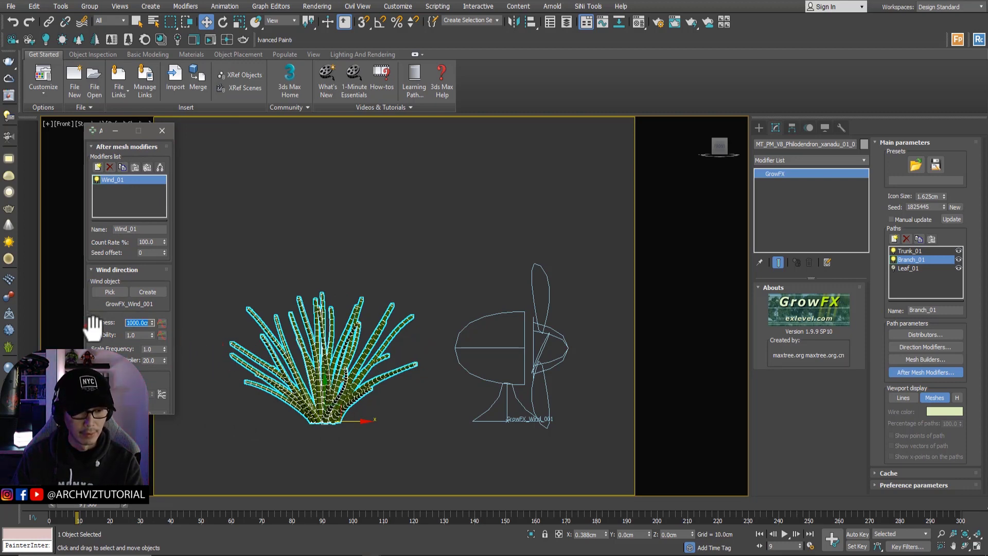
left_click_drag(87, 508, 51, 512)
key("w")
Set the stiffness of the Wind_01 modifier to 1 cm to test the strongest bending.
double_click(134, 322)
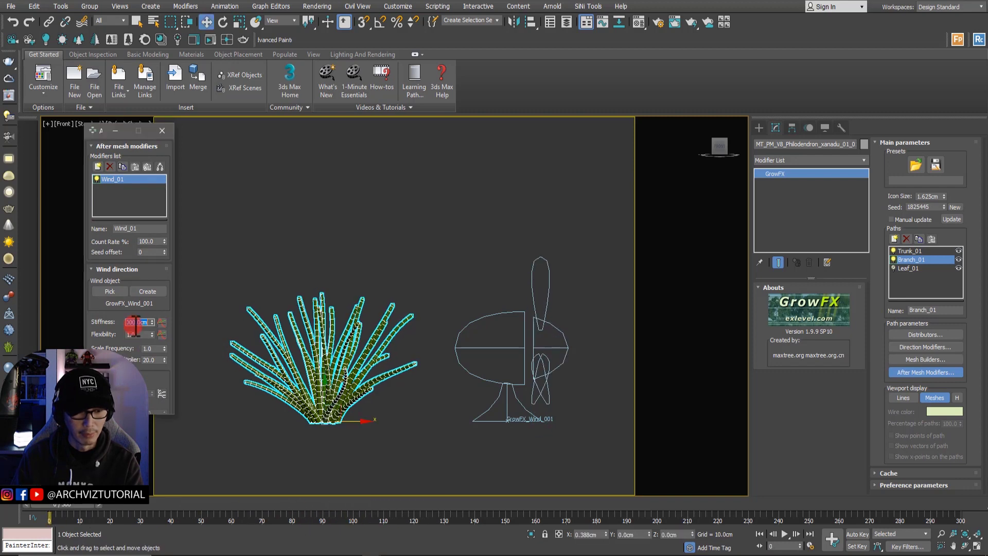
type("1")
key("Return")
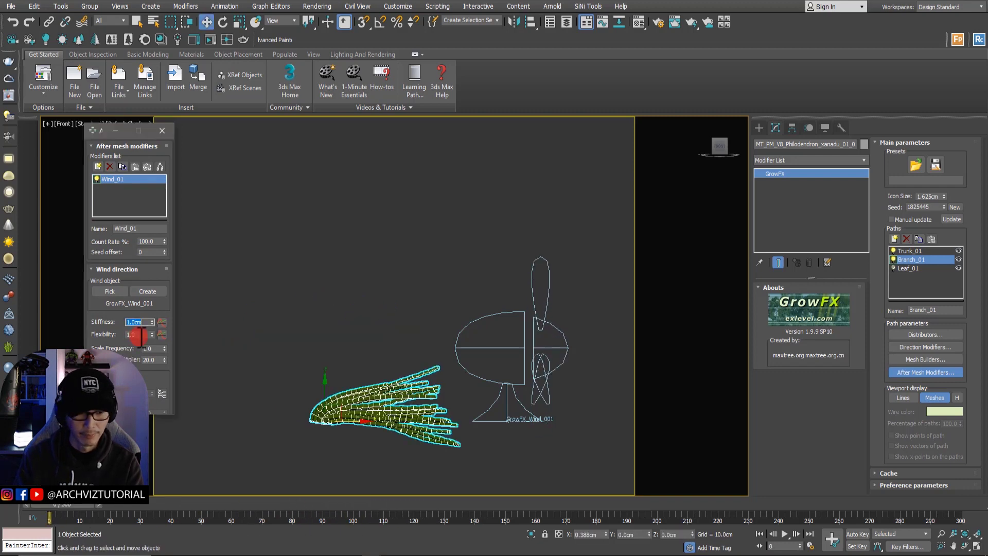
mouse_move(103, 327)
left_mouse_down()
mouse_move(132, 324)
mouse_move(110, 321)
mouse_move(106, 332)
left_mouse_up()
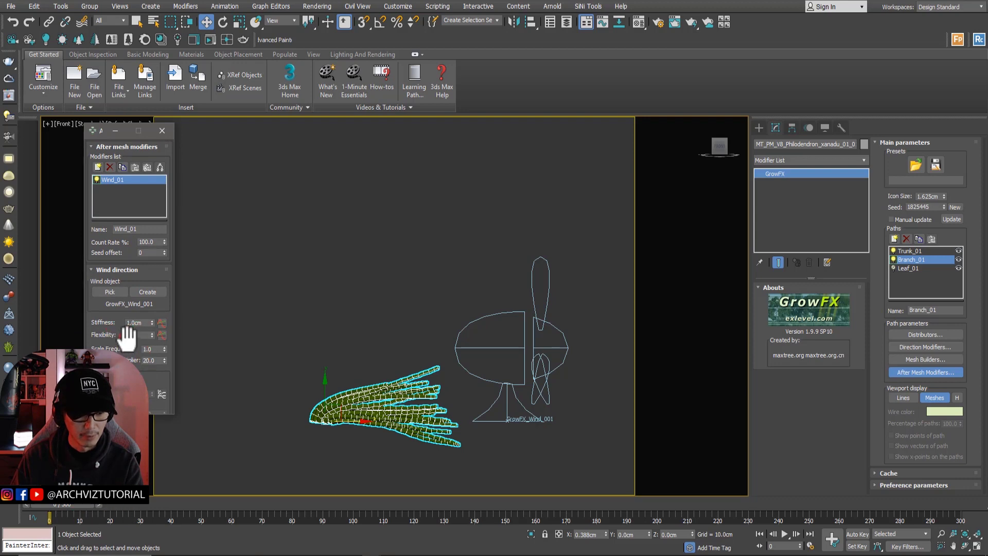
Set the Wind_01 stiffness to 10 cm and play the animation to preview the movement.
left_click(140, 324)
key("Return")
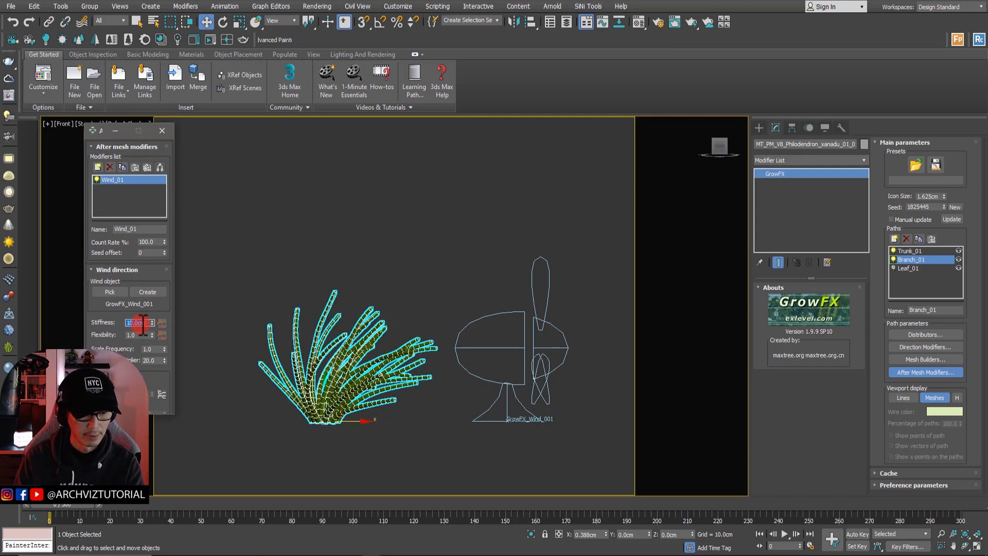
left_click_drag(74, 501, 36, 499)
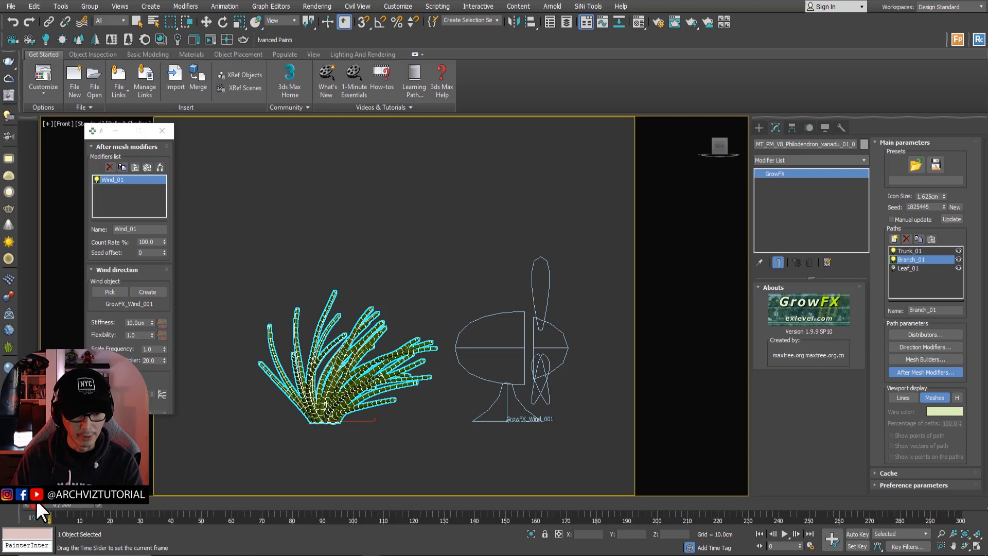
key("/")
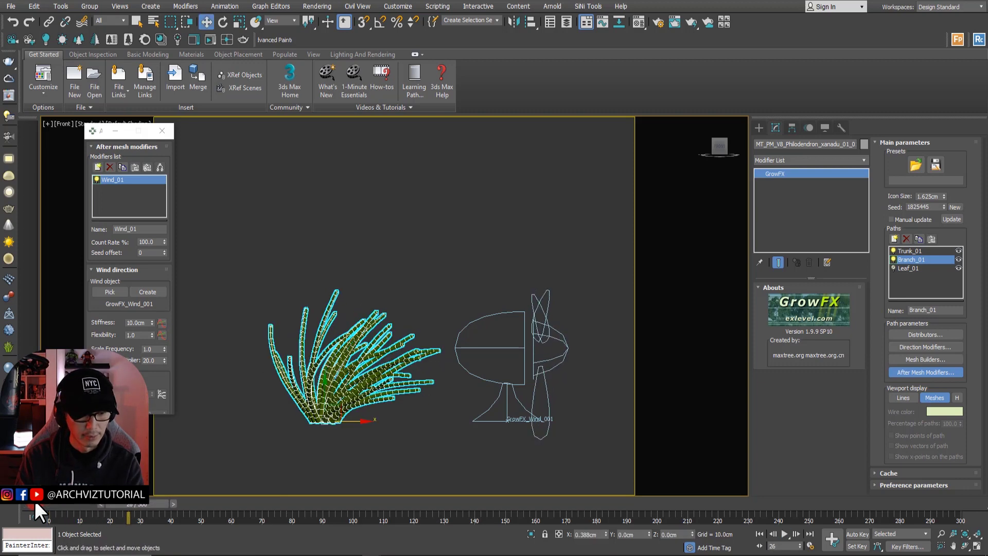
Set the Wind_01 stiffness to 1000 cm and return the timeline to frame 0.
left_click(138, 322)
type("100")
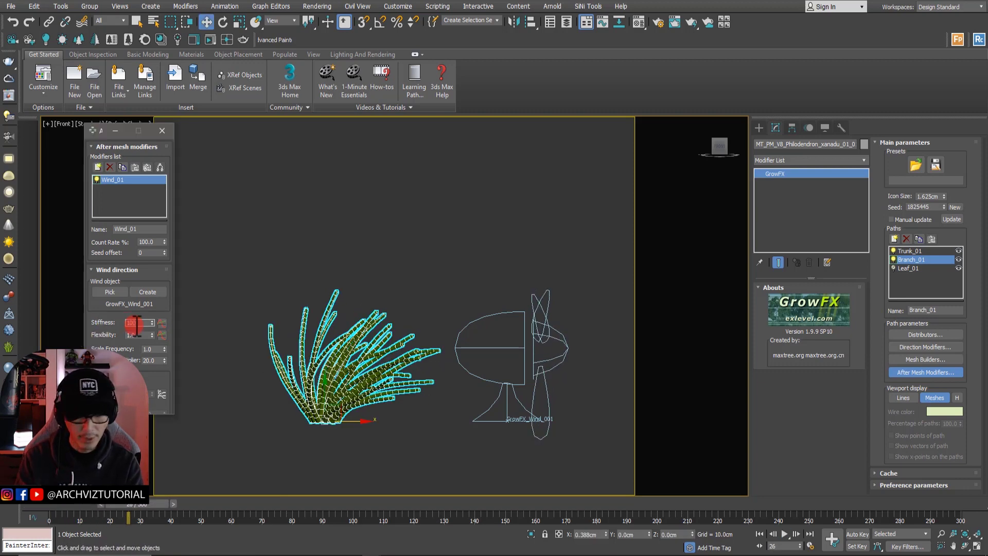
key("Return")
type("000.0c")
key("Return")
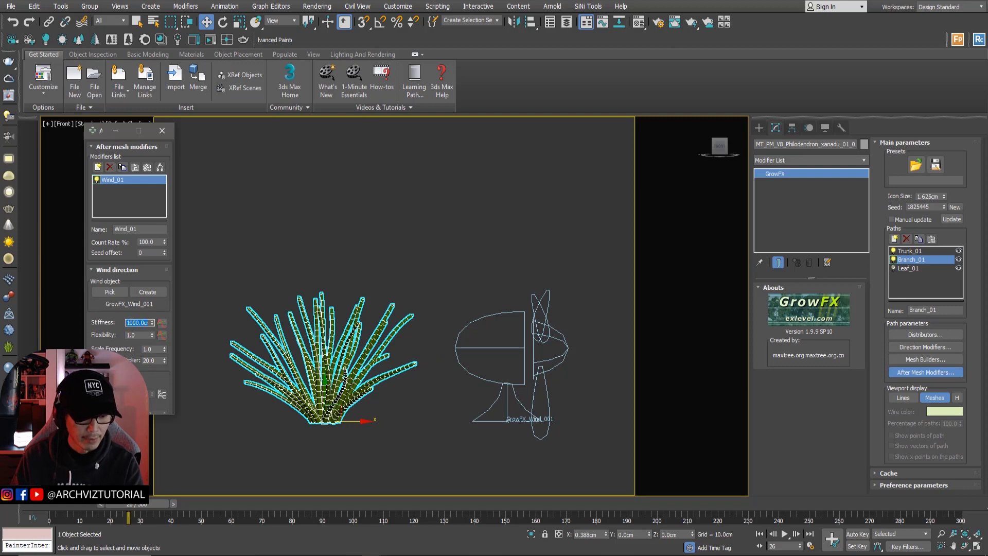
left_click_drag(116, 508, 42, 506)
Set the Wind_01 flexibility to 5 and scrub the timeline near frame 0 to check the bending.
left_click(137, 335)
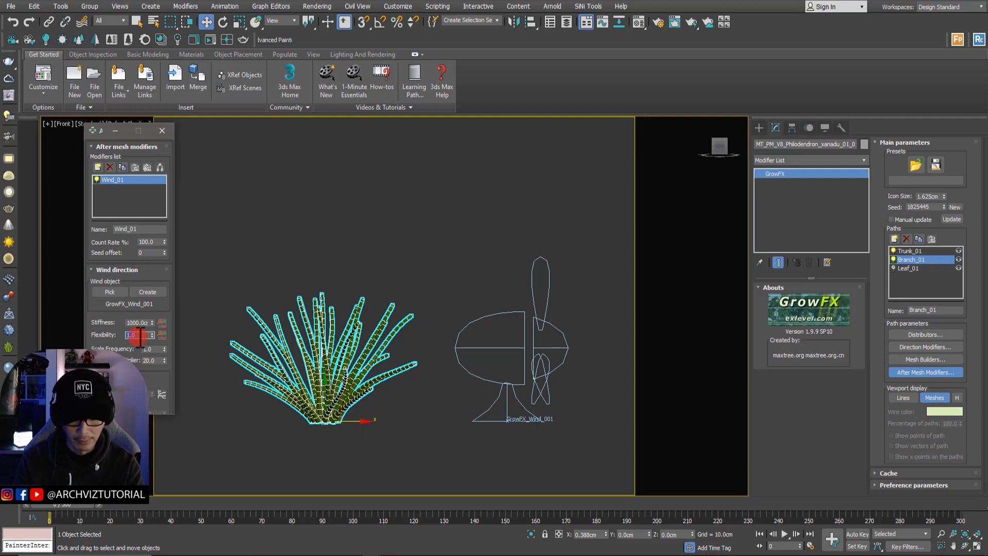
type("5")
key("Return")
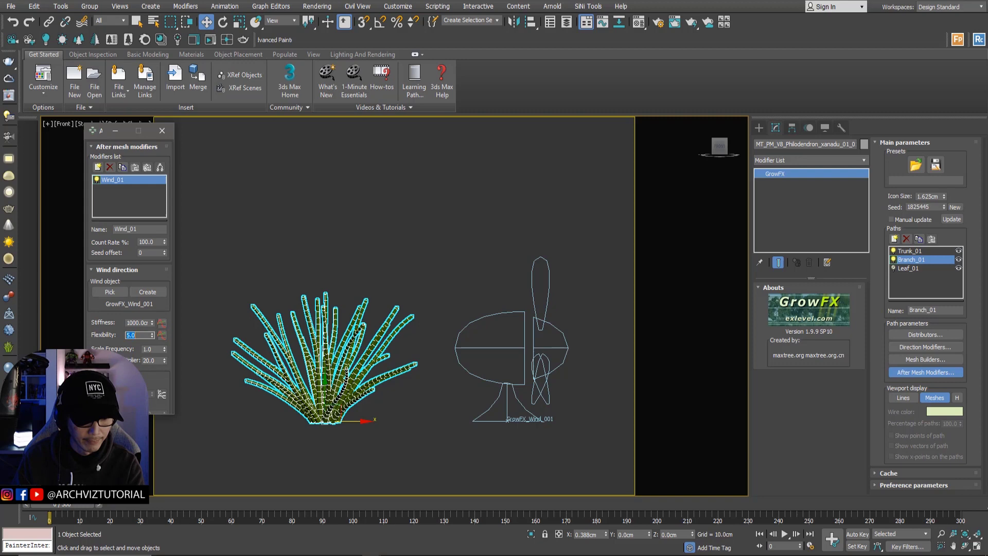
left_click_drag(80, 508, 52, 508)
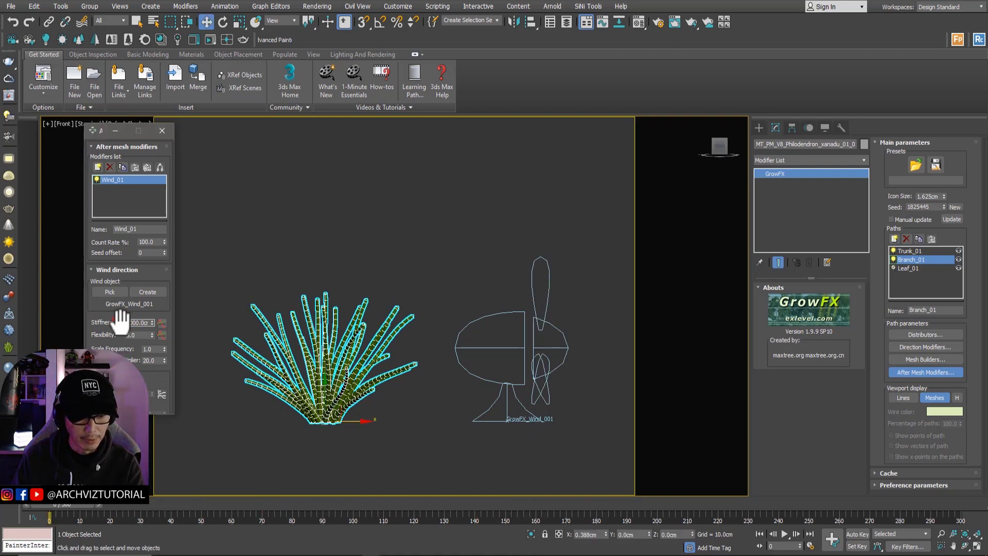
Set the Wind_01 stiffness to 2000 cm and play the animation to preview the branch movement.
left_click_drag(111, 345, 111, 339)
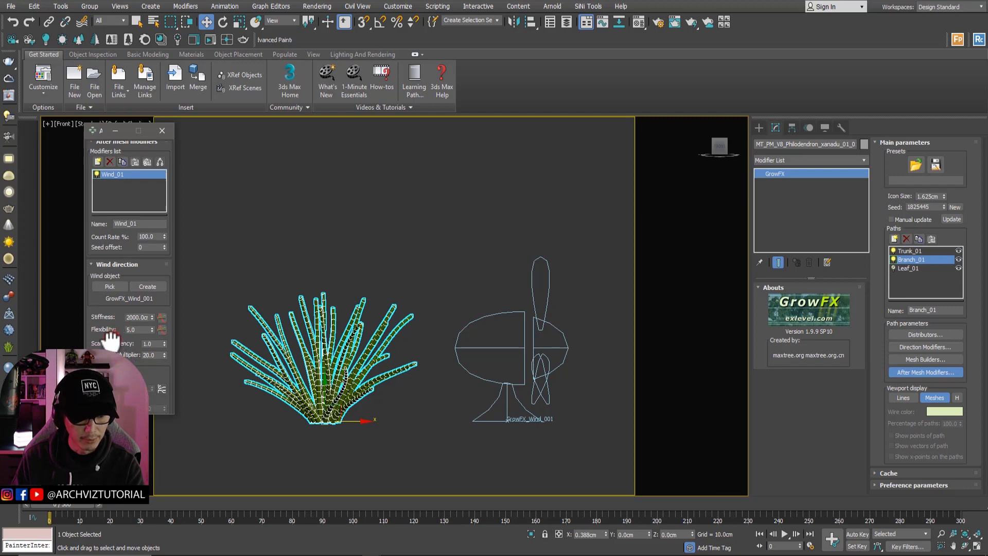
left_click_drag(87, 504, 62, 502)
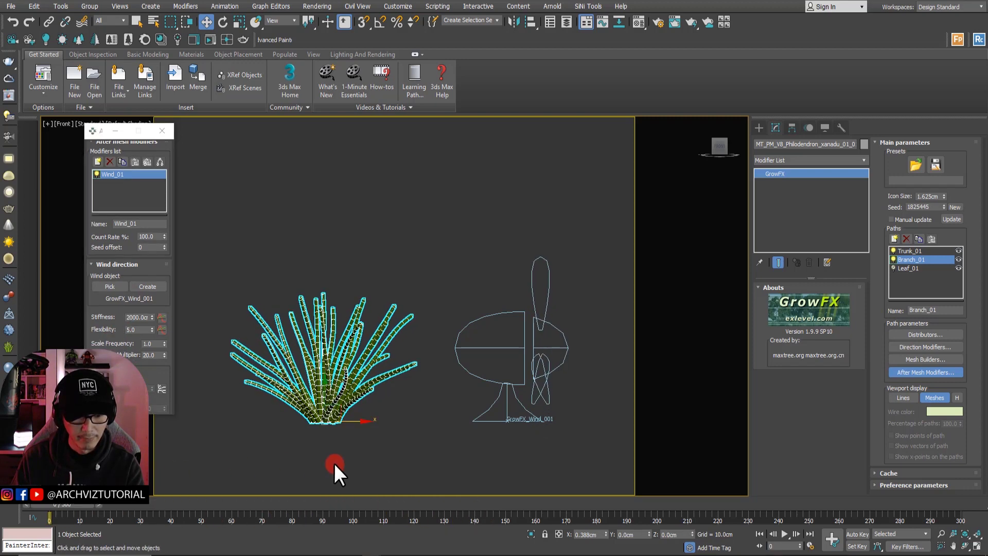
left_click(784, 534)
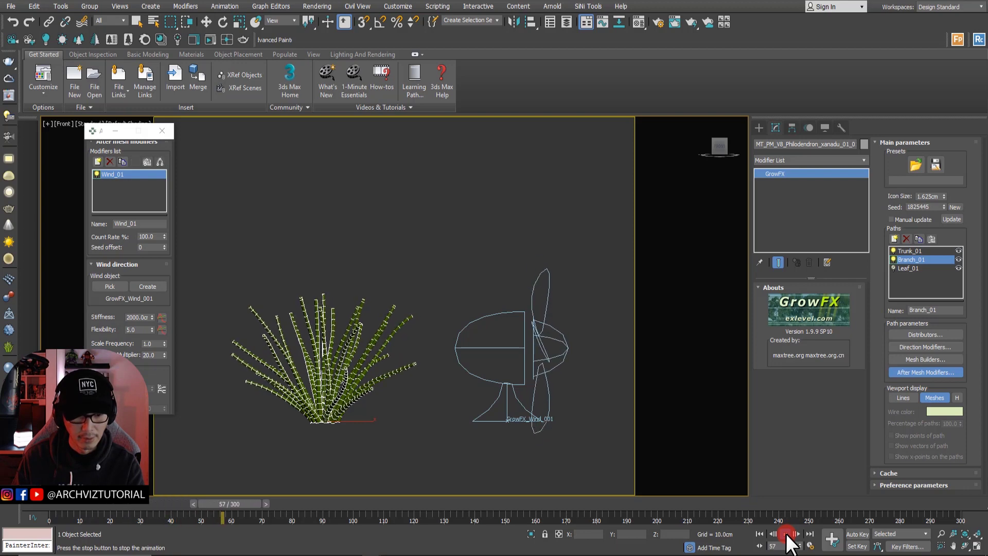
left_click(785, 534)
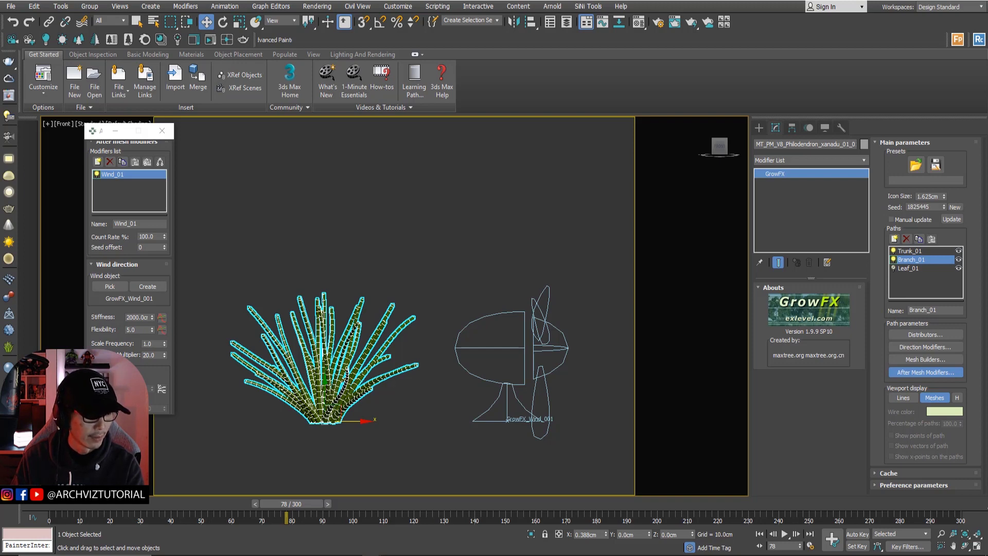
Set the Wind_01 flexibility to 100 and stiffness to 1000 cm, and return the timeline to frame 0.
double_click(140, 329)
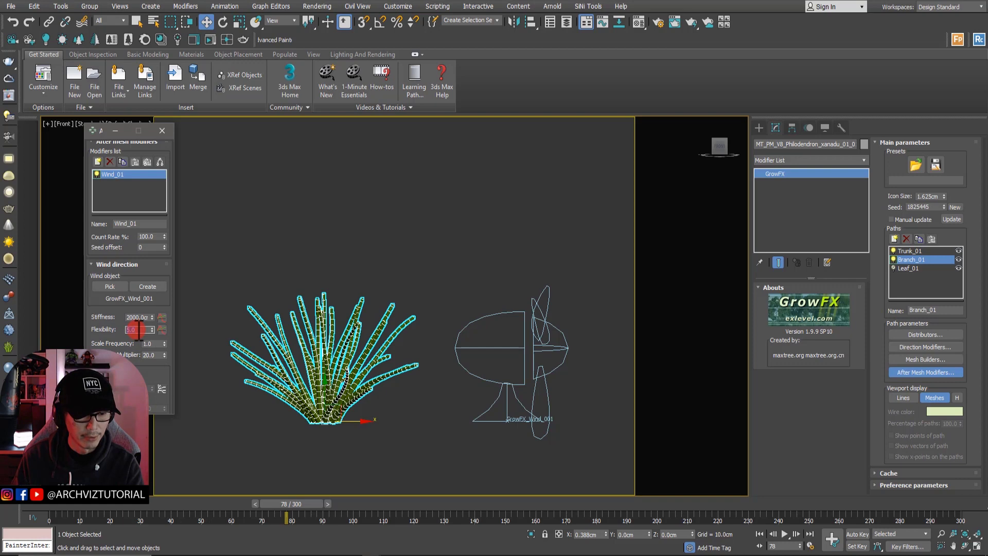
type("100")
key("Return")
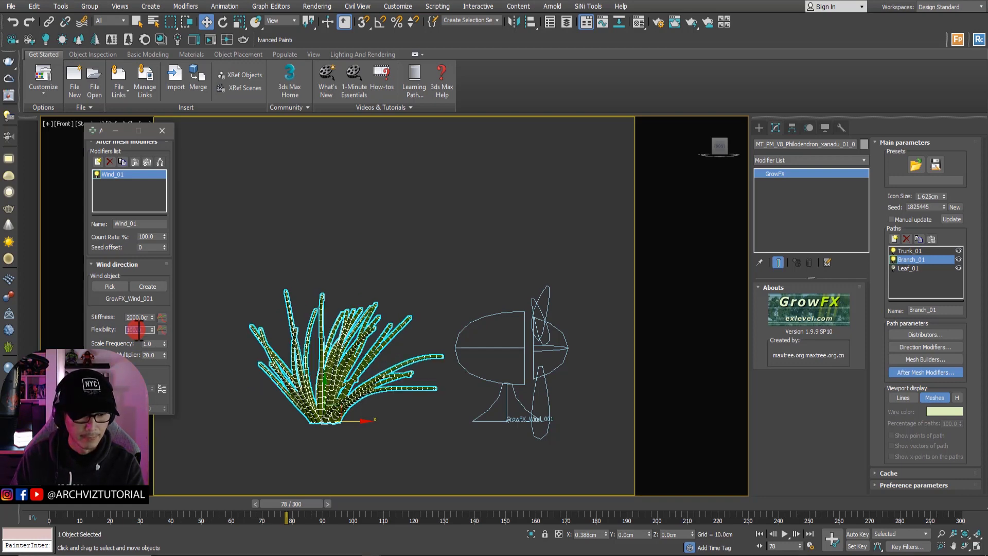
type("1000")
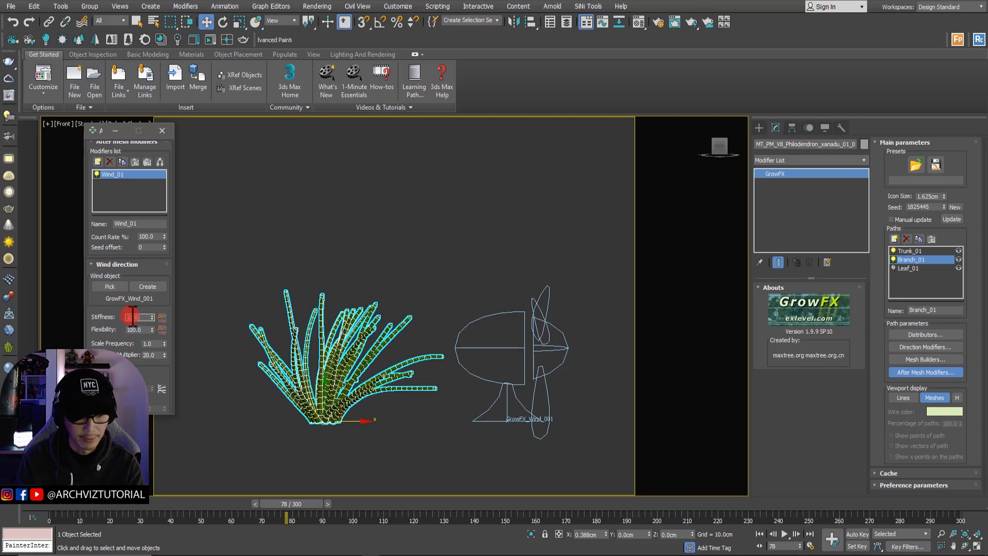
key("Return")
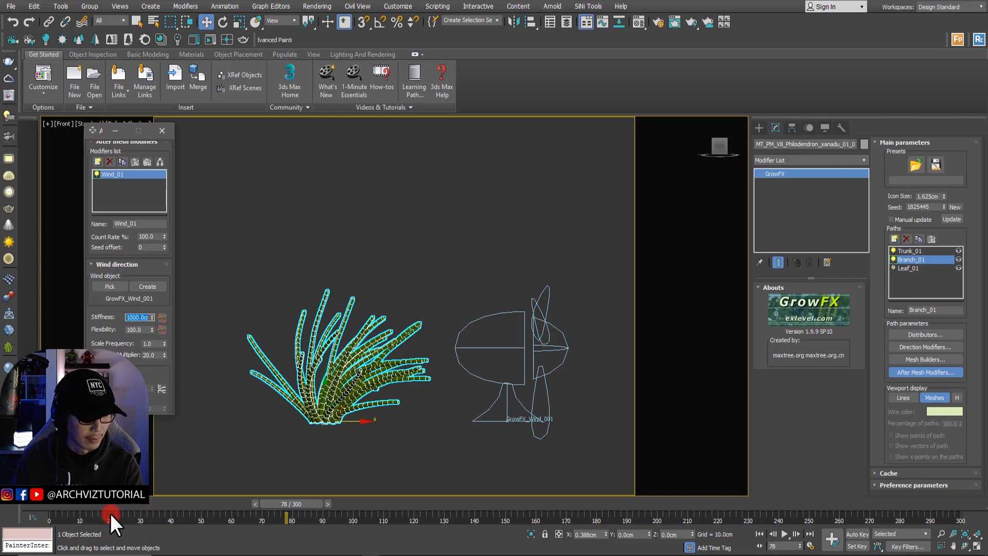
left_click_drag(113, 508, 47, 504)
key("w")
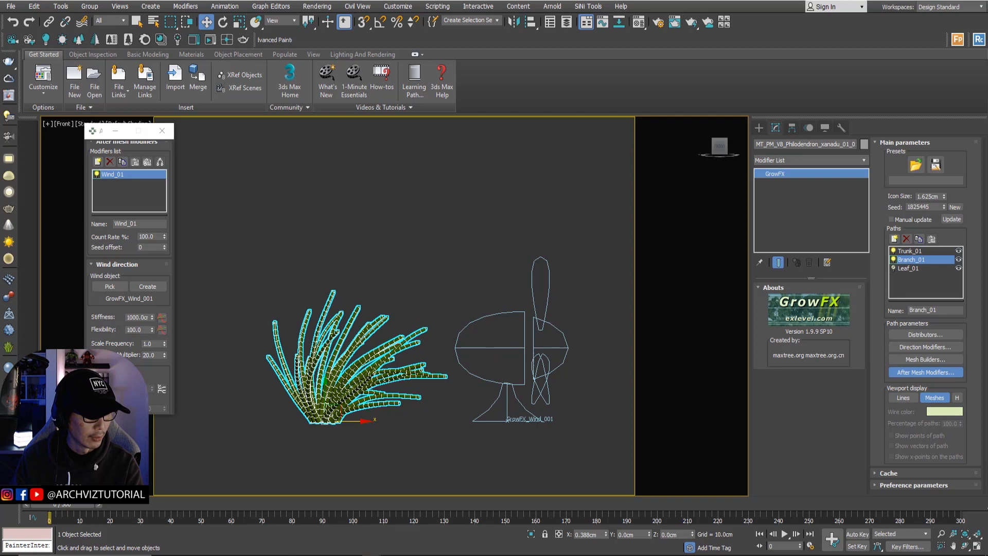
Set the wind speed of the fan object to 40 cm, preview the animation and return to frame 0.
left_click(505, 342)
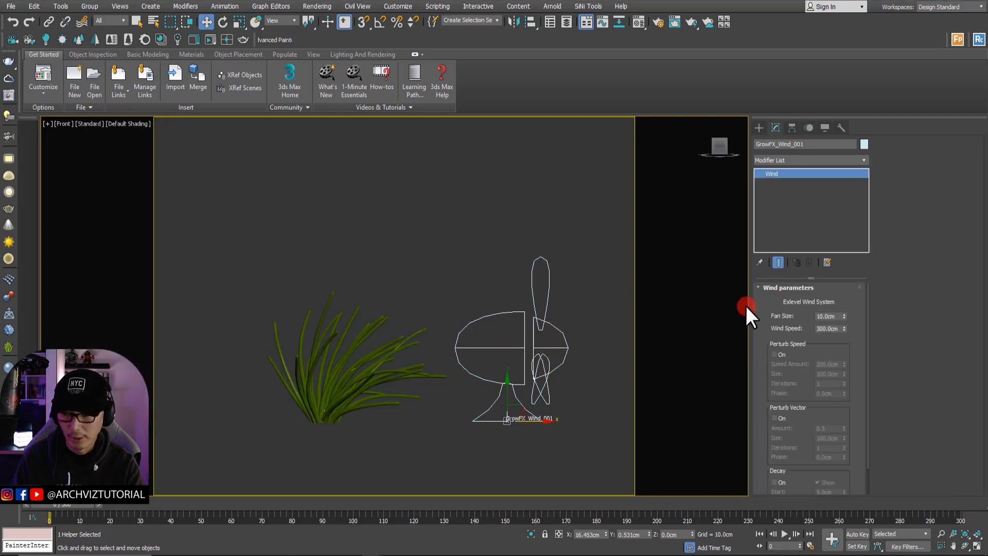
double_click(827, 328)
type("40")
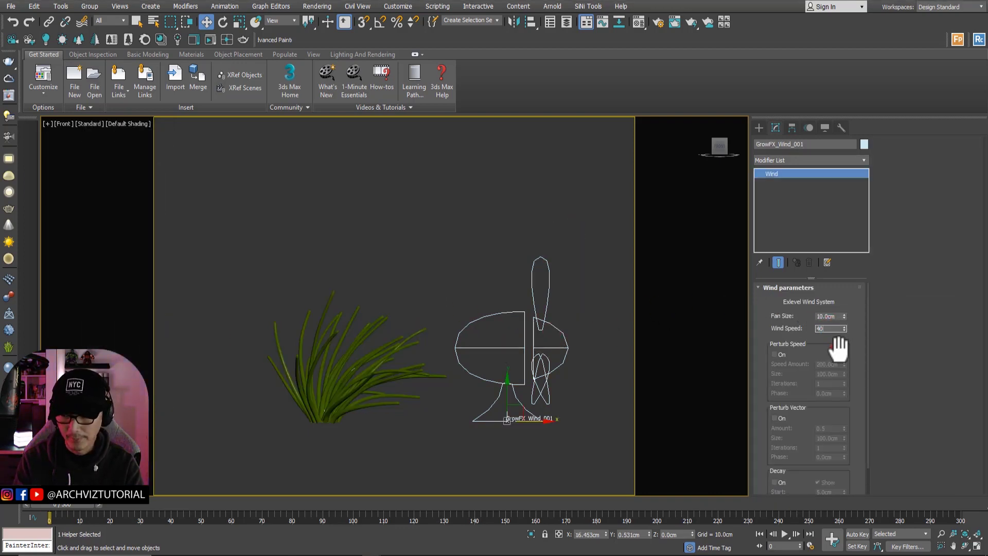
key("Return")
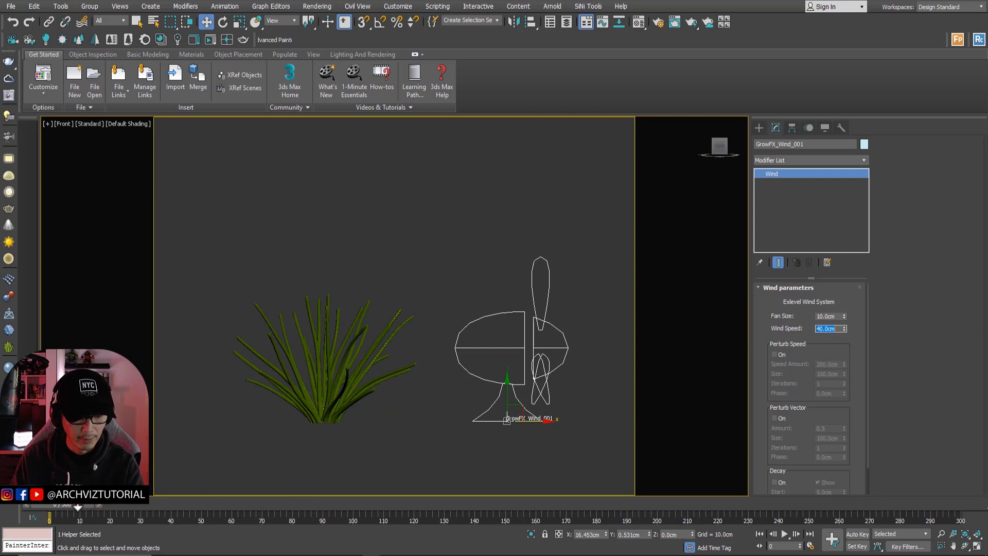
left_click(784, 533)
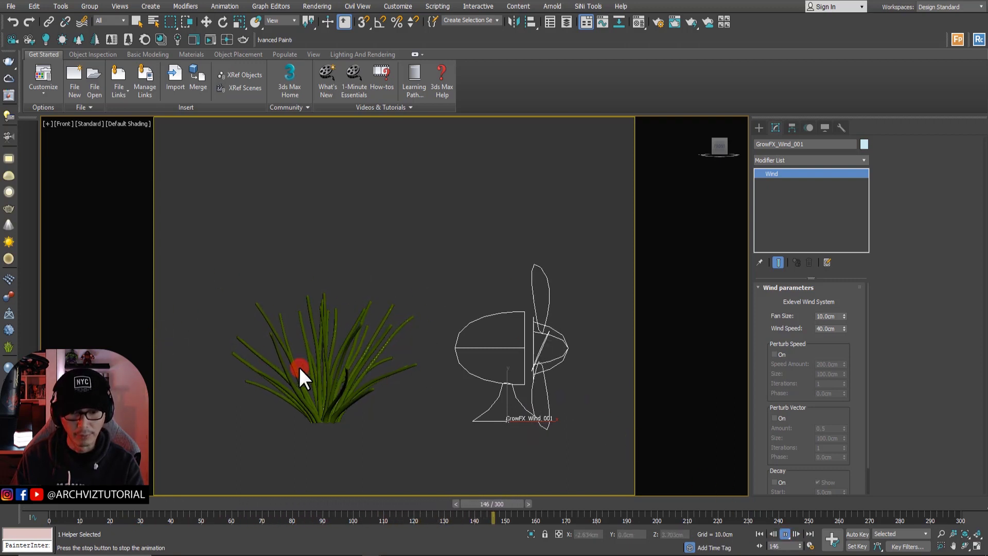
left_click_drag(567, 504, 51, 504)
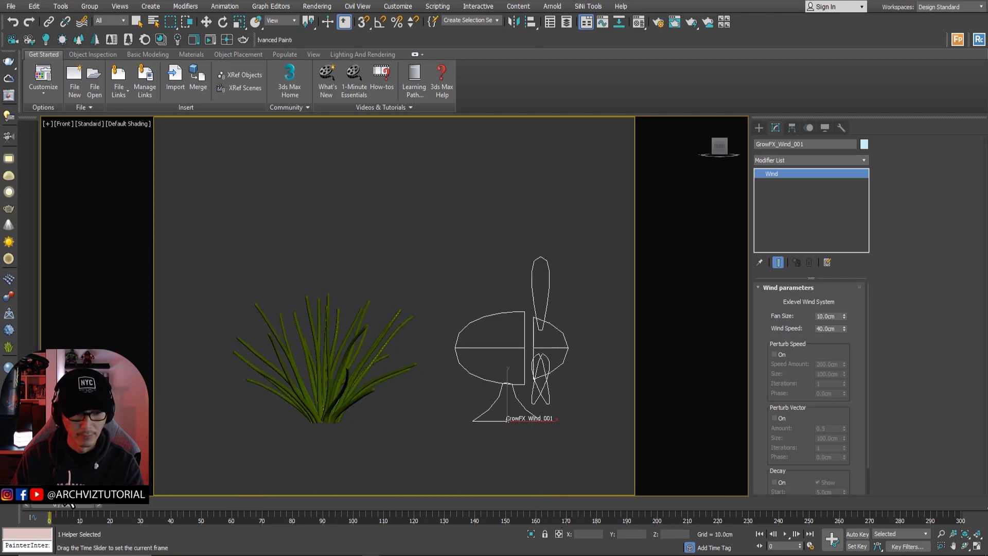
Select the plant and enable and select its Leaf_01 path so the leaves are displayed.
key("w")
left_click(399, 220)
left_click_drag(400, 221, 407, 352)
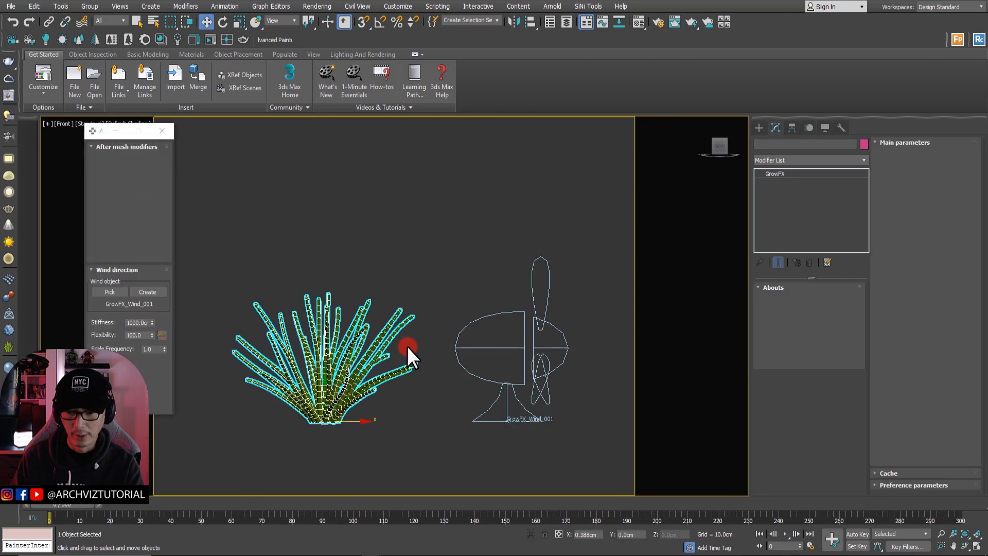
left_click(907, 269)
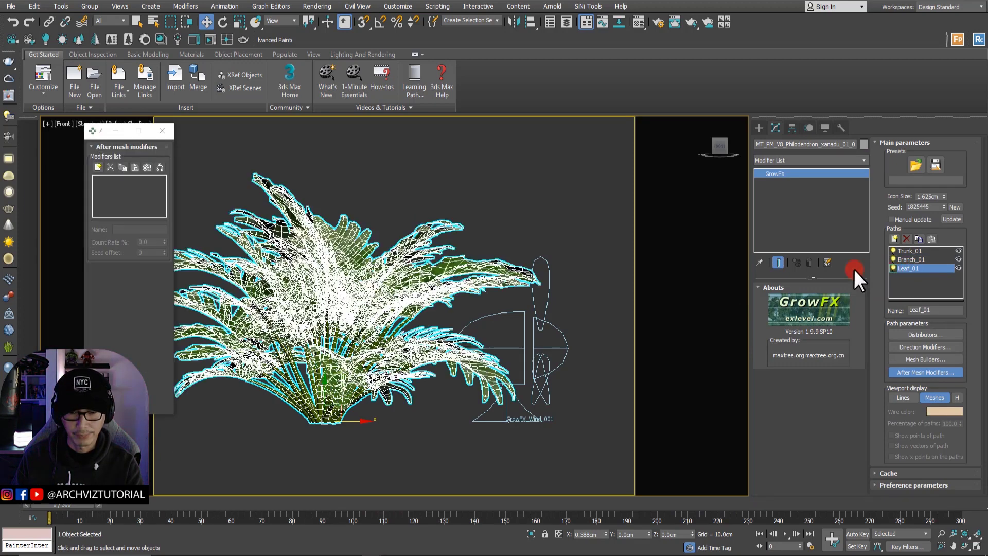
Clone the wind fan along the X axis to about X 39.6 cm as a copy named leaf.
left_click(566, 206)
left_click(558, 321)
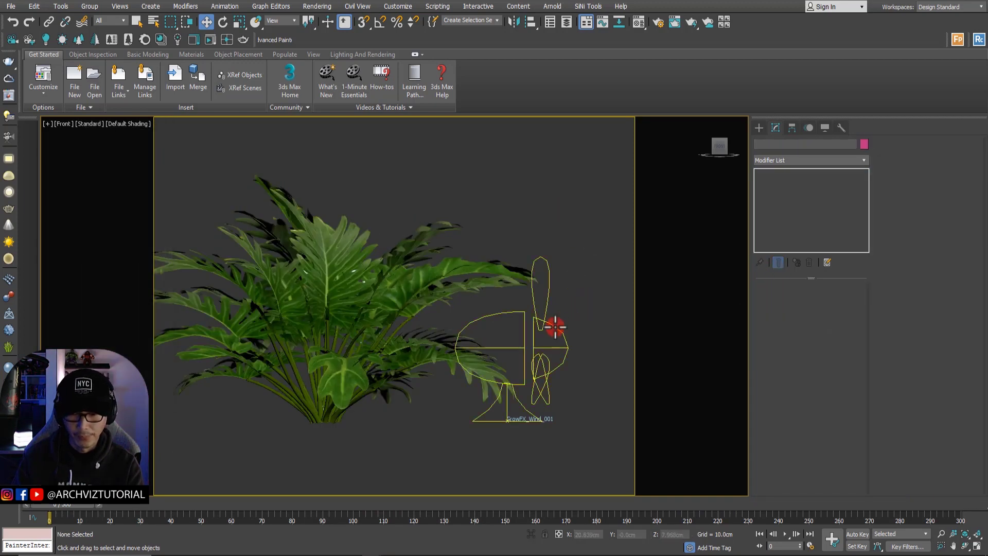
scroll(514, 344, "down", 3)
middle_click_drag(514, 344, 502, 381)
left_click_drag(503, 381, 542, 382)
middle_click_drag(542, 382, 455, 385)
left_click_drag(459, 387, 542, 388, "shift")
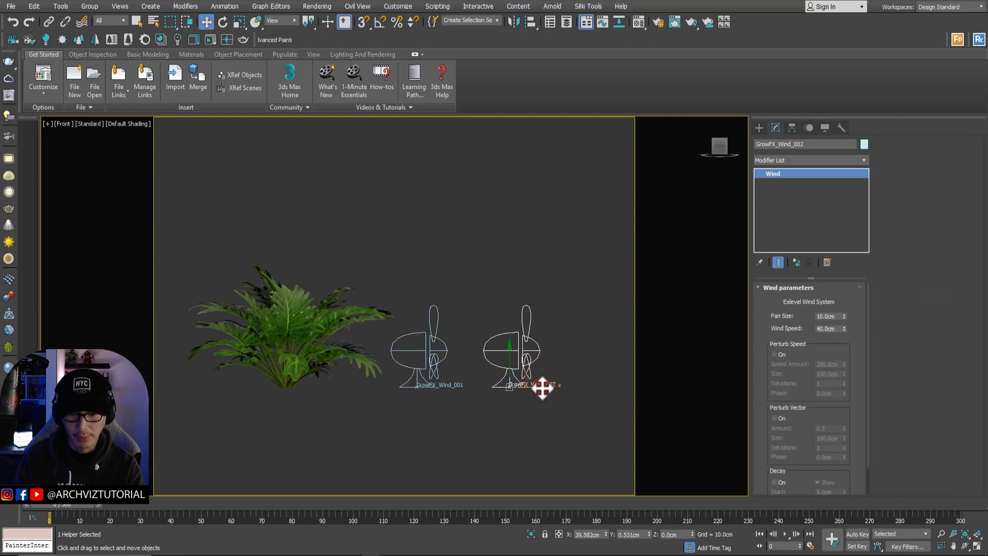
left_click(496, 304)
left_click(493, 322)
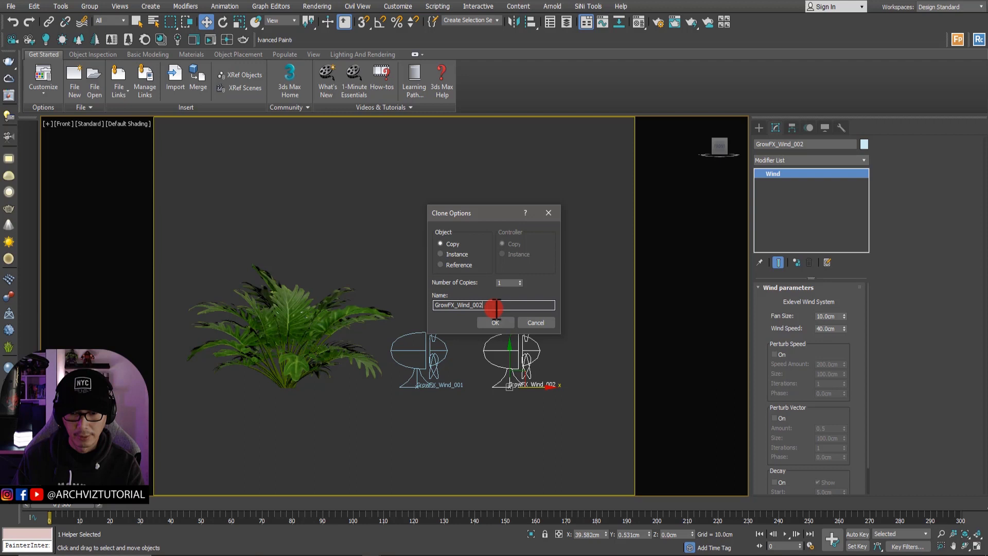
left_click(263, 286)
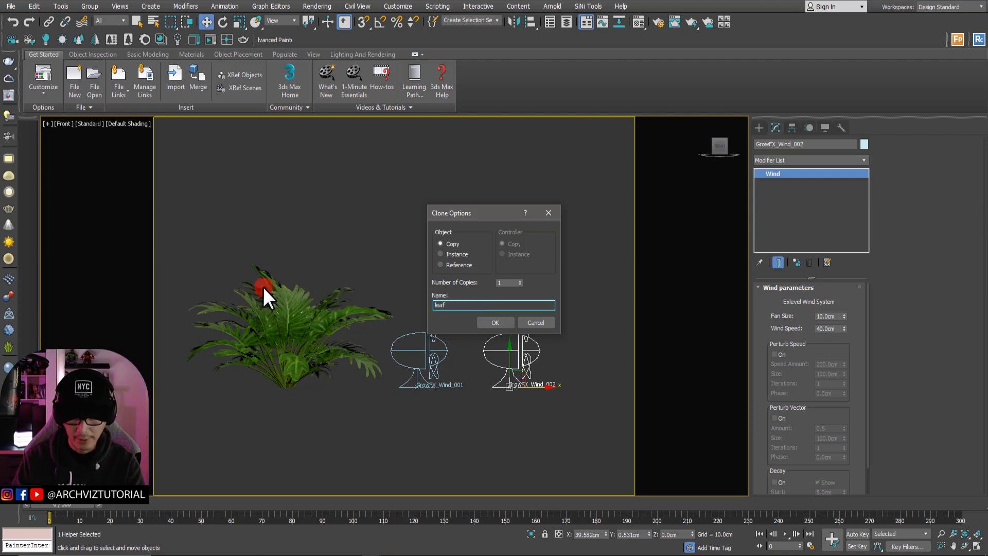
left_click(483, 322)
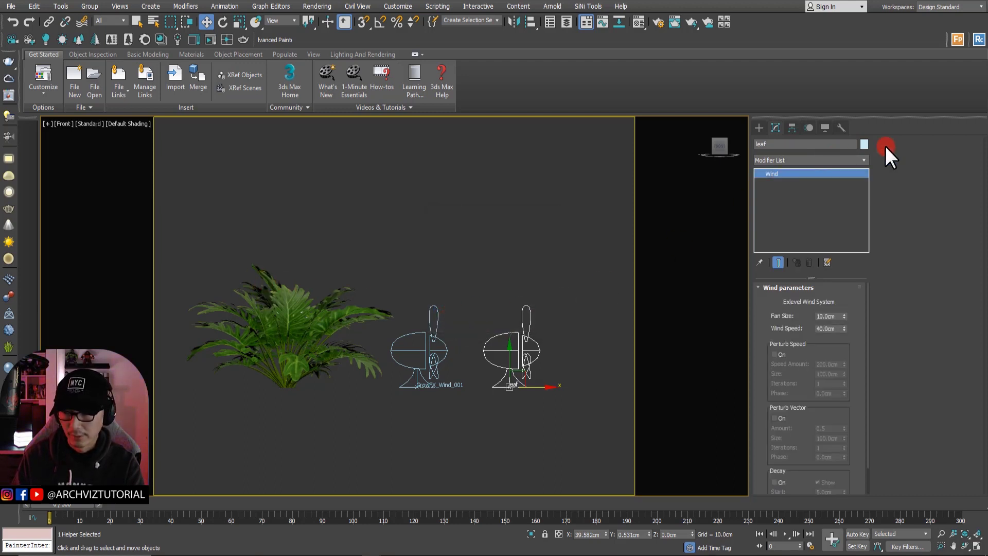
Change the object color of the leaf fan to orange.
left_click(864, 144)
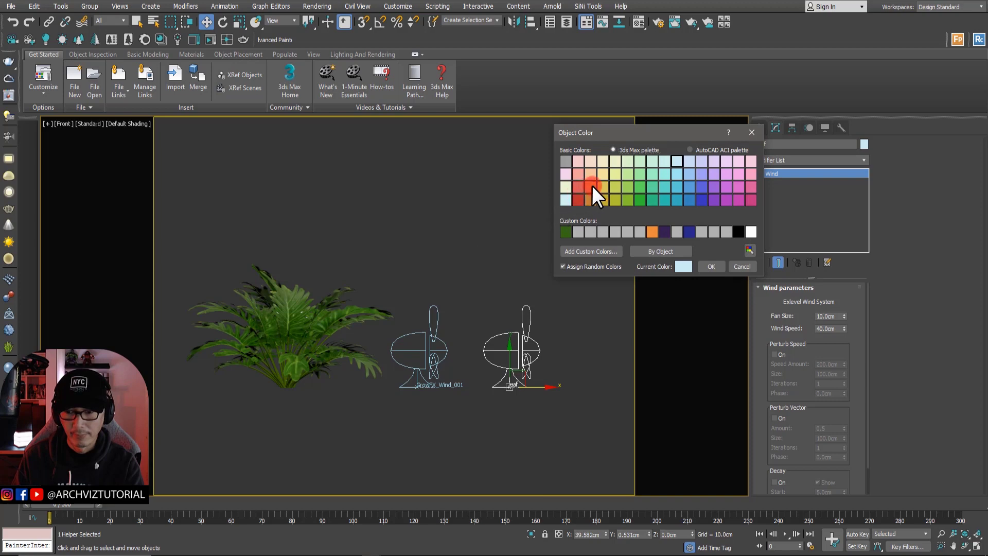
left_click(706, 266)
left_click(470, 252)
Rename the original wind fan beside the plant as branch.
left_click(418, 329)
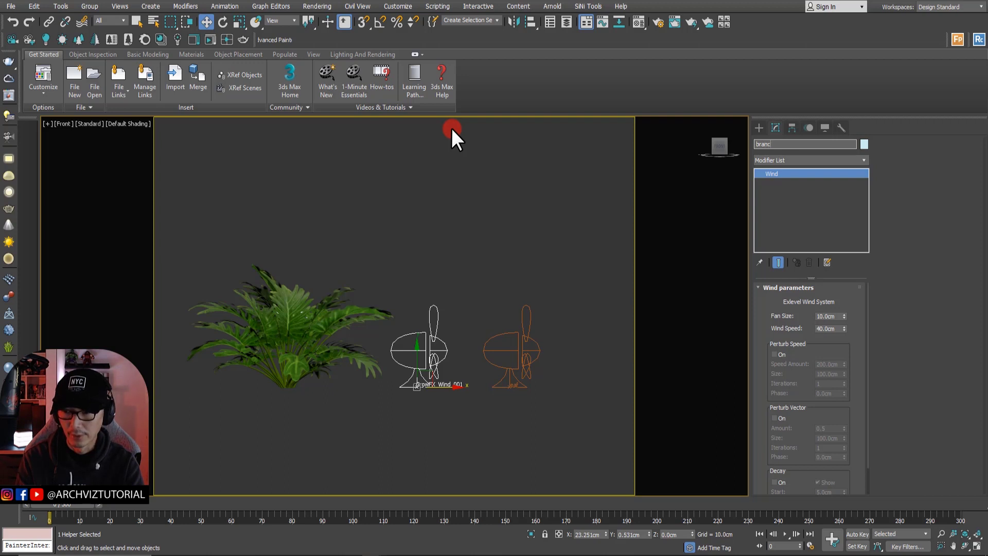
middle_click_drag(254, 242, 316, 258)
left_click(419, 236)
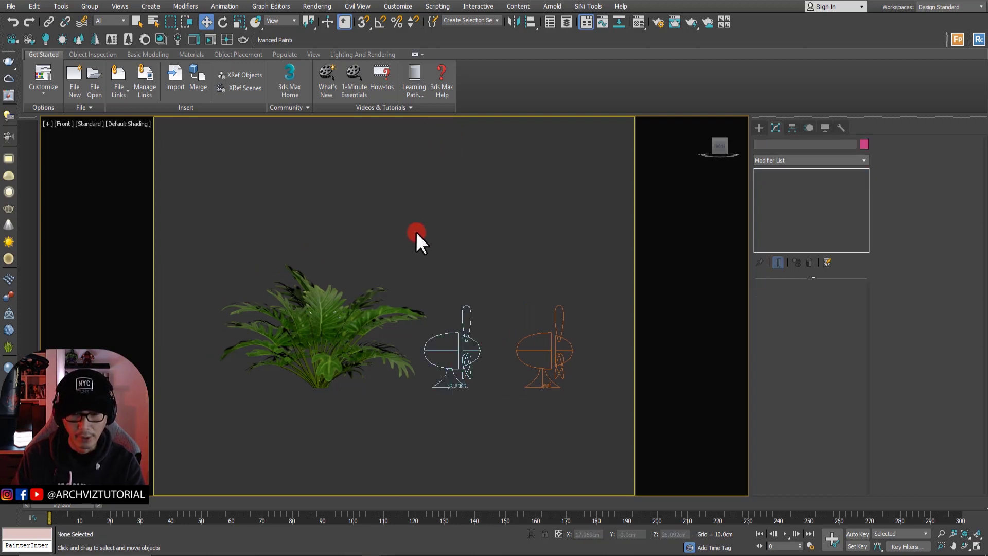
Move the leaf fan along X closer to the branch fan, to about X 35.8 cm.
middle_click_drag(381, 241, 457, 297)
left_click(565, 355)
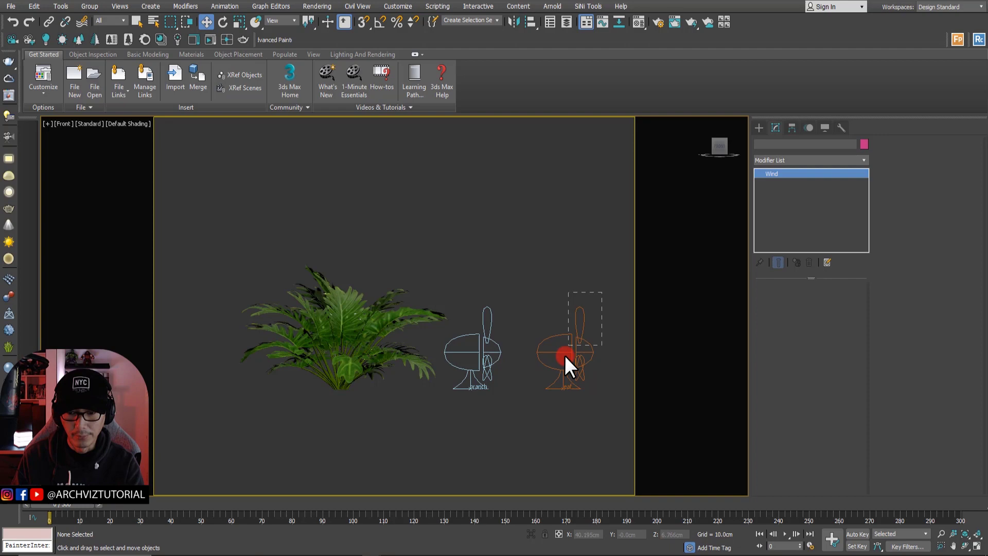
left_click_drag(604, 387, 577, 388)
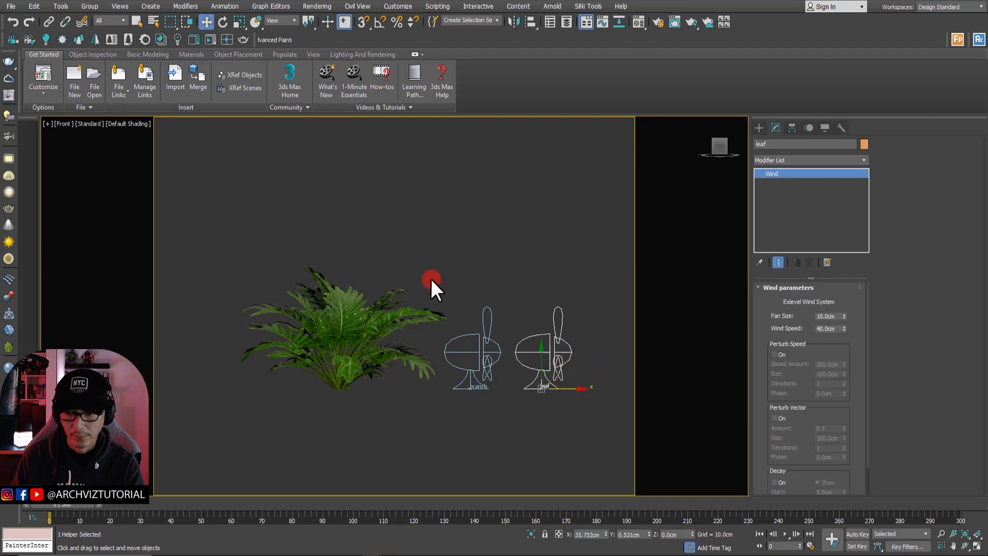
Add a Wind animation after-mesh modifier to the plant's Leaf_01 path and pick the leaf fan as its wind object.
left_click(381, 311)
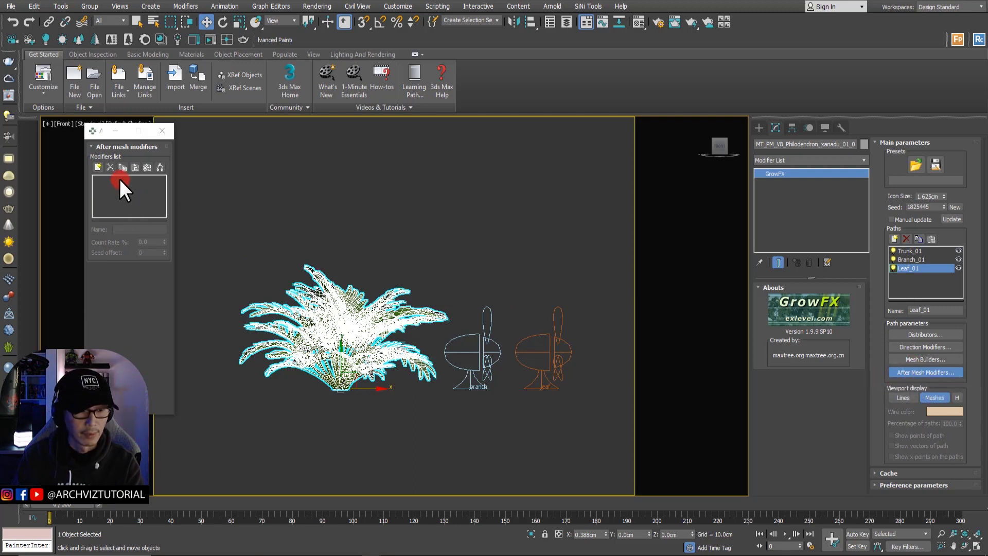
left_click(97, 167)
left_click(139, 255)
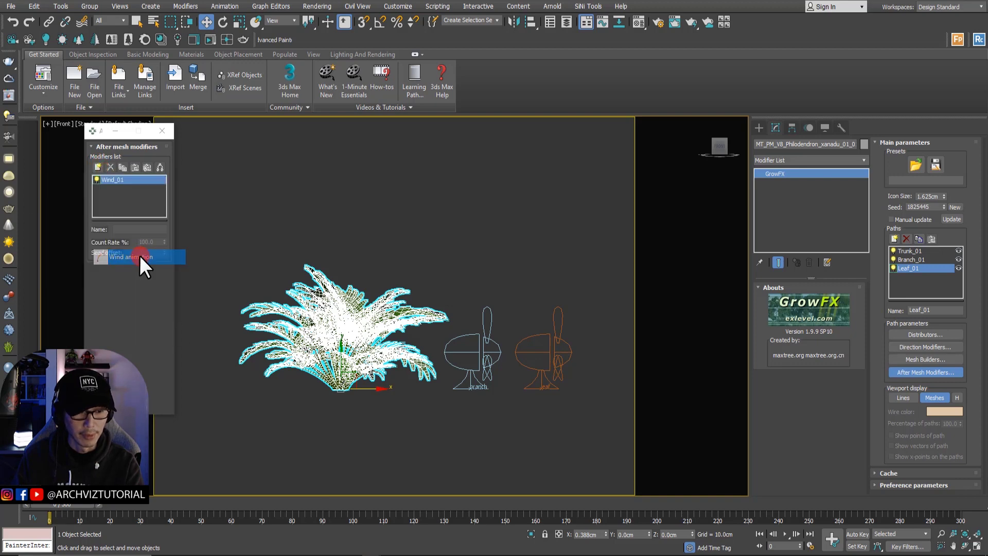
left_click(110, 292)
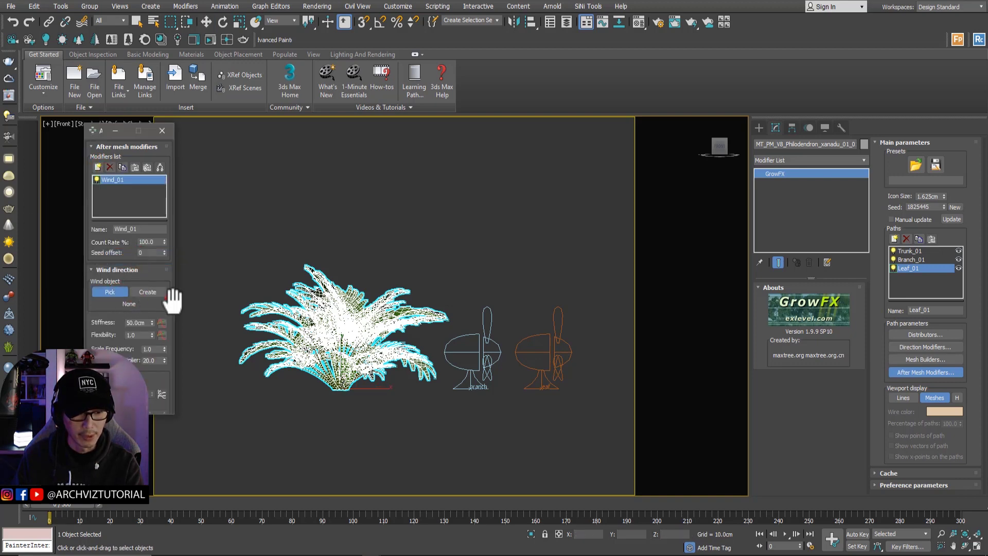
left_click(552, 338)
right_click(504, 275)
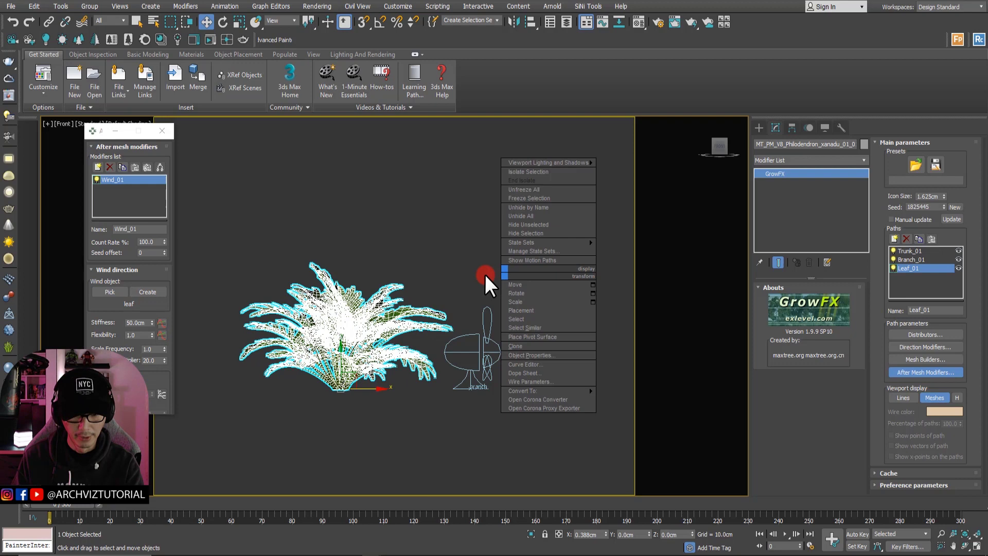
left_click(485, 273)
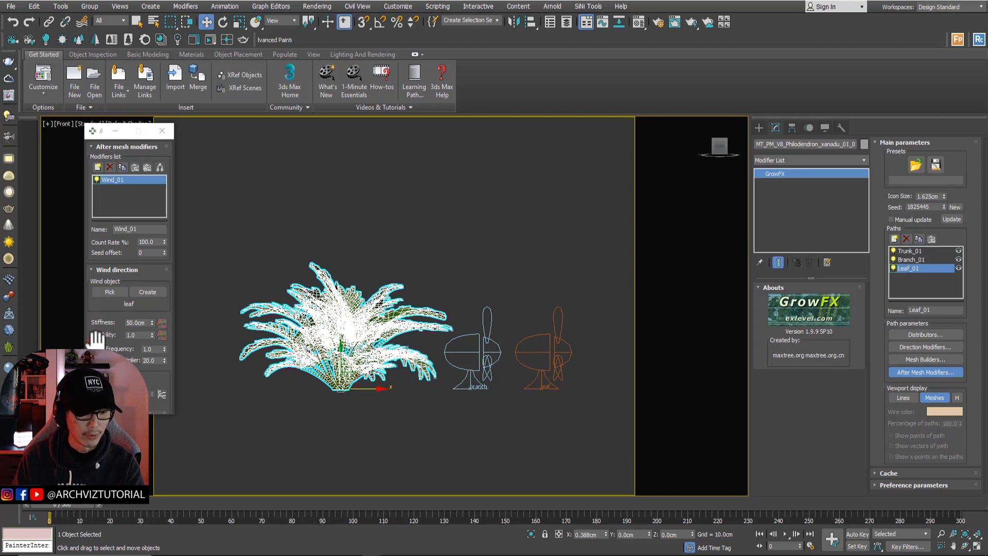
scroll(138, 337, "down", 1)
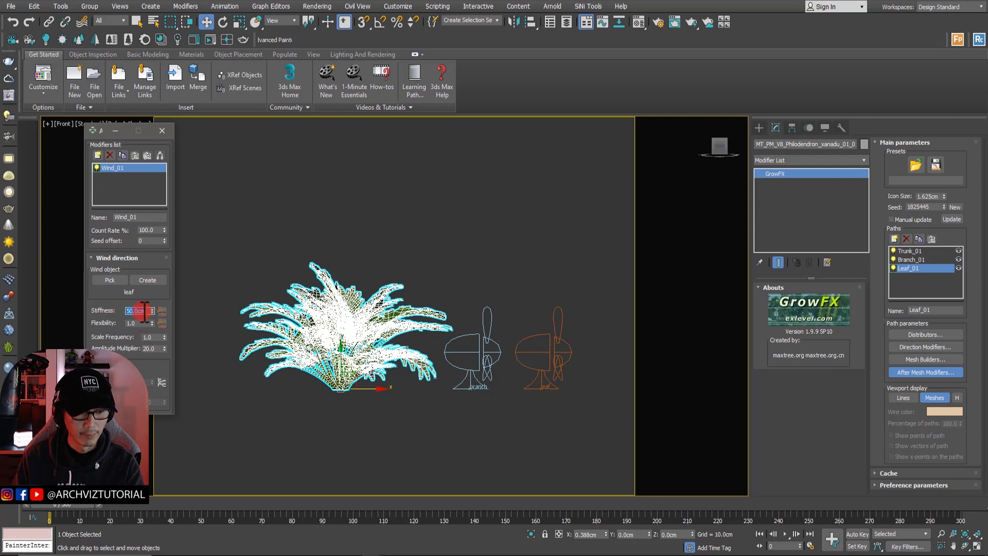
Set the Leaf_01 wind modifier's stiffness to 1000 cm and its flexibility to 3.
type("1000")
key("Return")
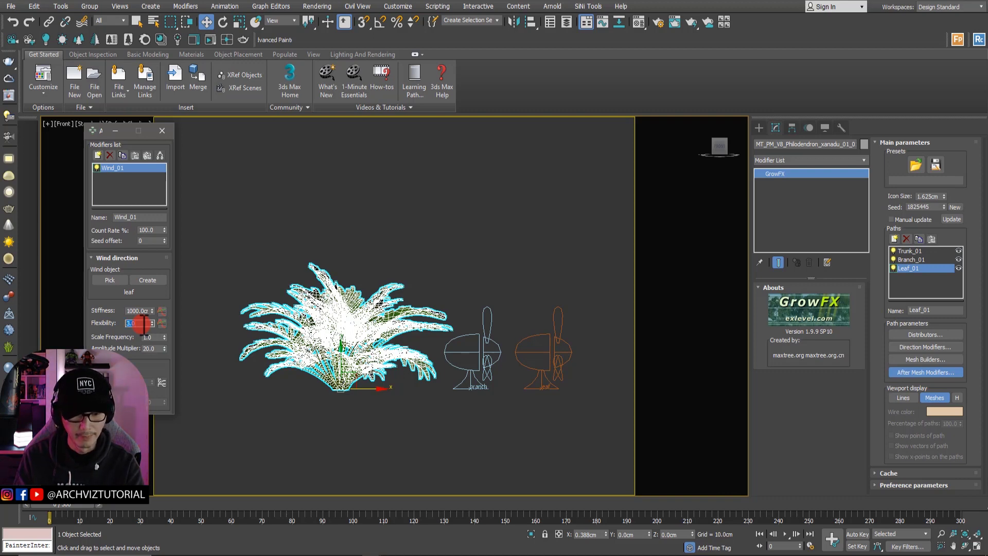
mouse_move(64, 504)
left_mouse_down()
mouse_move(325, 515)
mouse_move(49, 509)
left_mouse_up()
key("w")
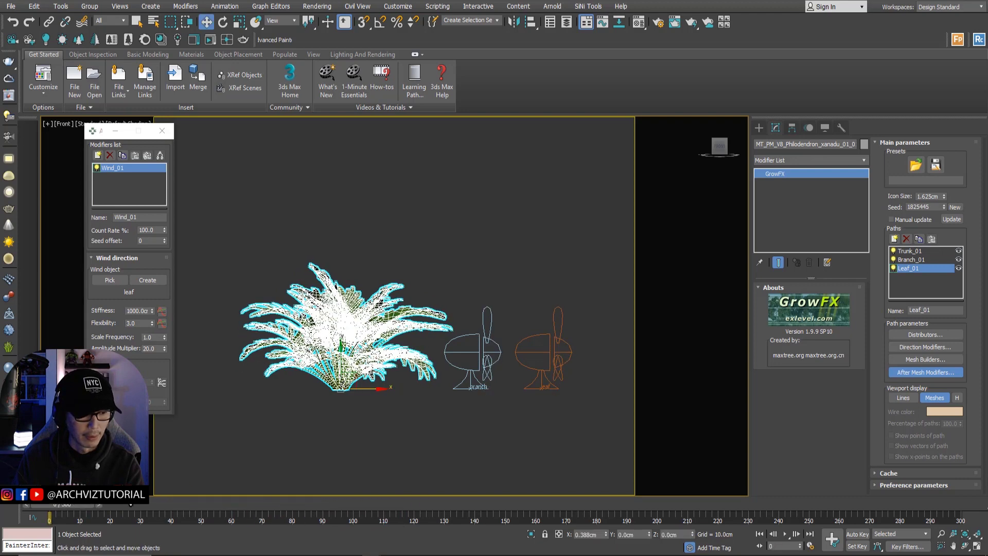
Set the leaf fan's wind speed to 100 cm.
left_click(516, 368)
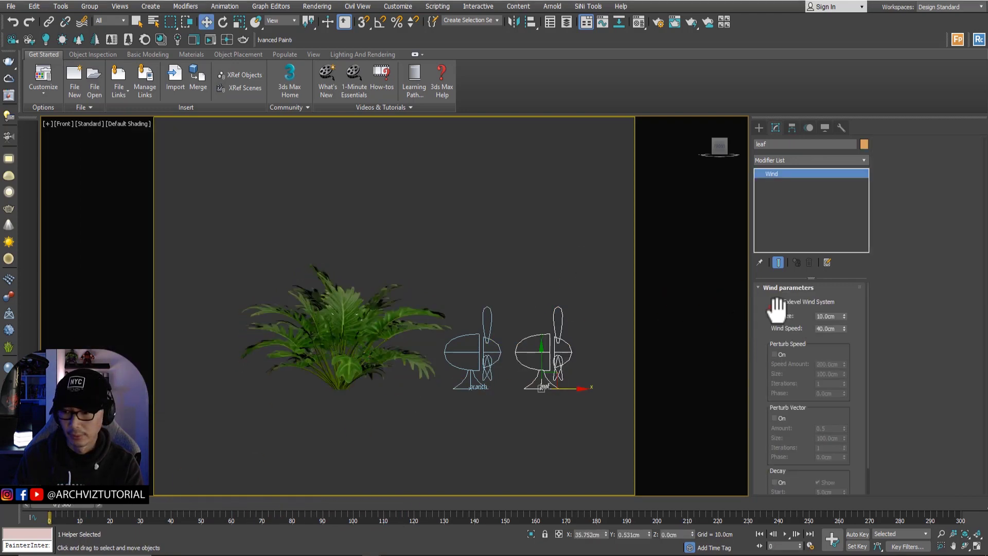
double_click(826, 329)
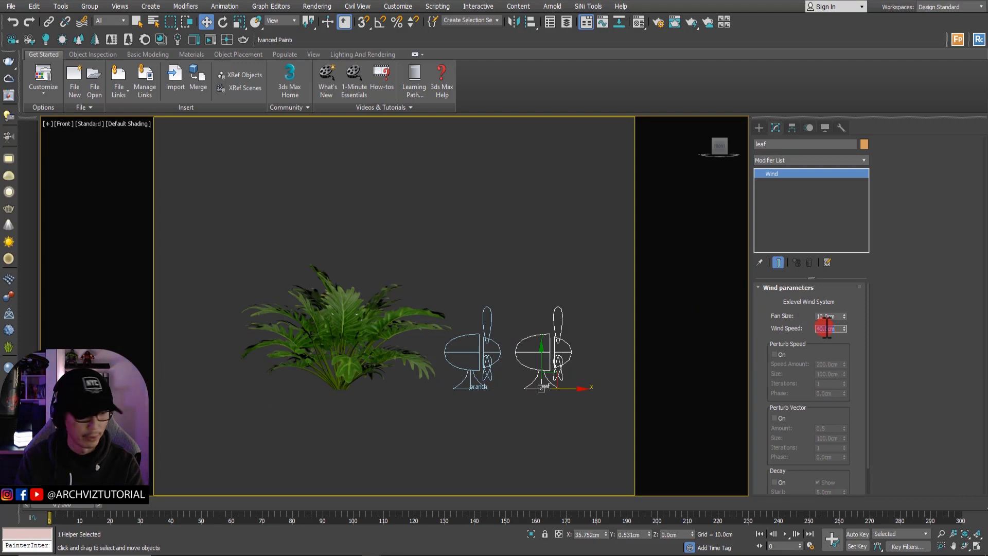
key("Return")
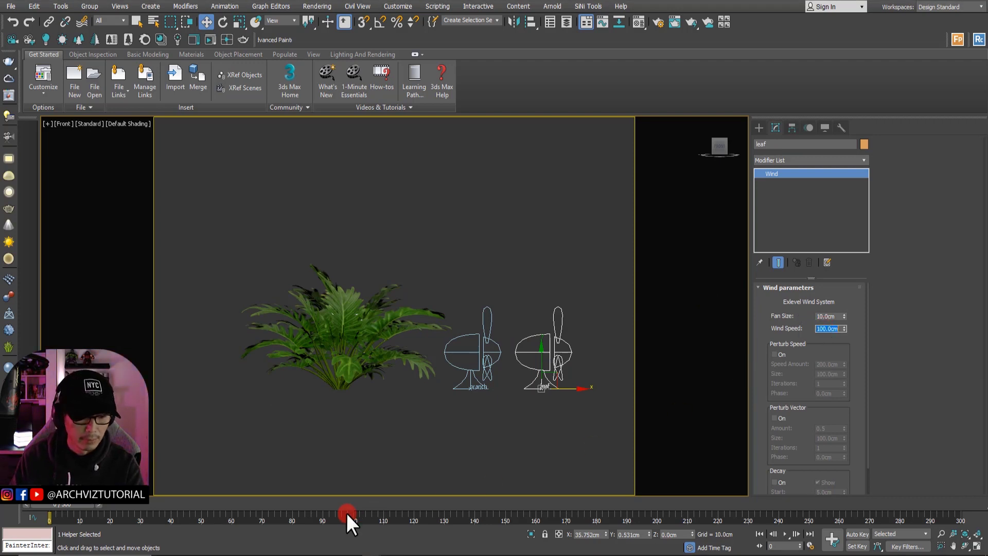
Play the plant's wind animation from the first frame to check the leaf motion, and stop it.
left_click_drag(73, 504, 49, 507)
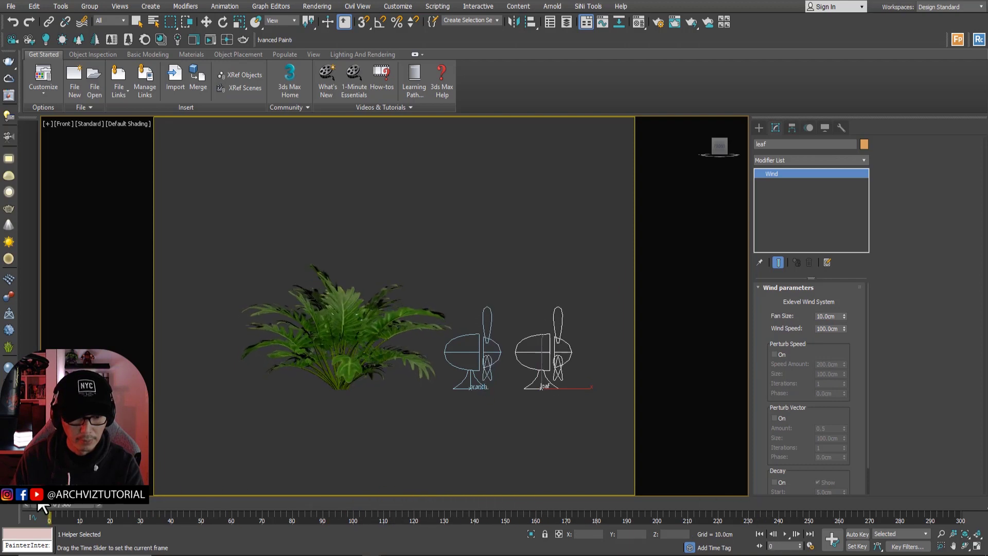
key("w")
scroll(325, 391, "up", 2)
middle_click_drag(314, 387, 263, 408)
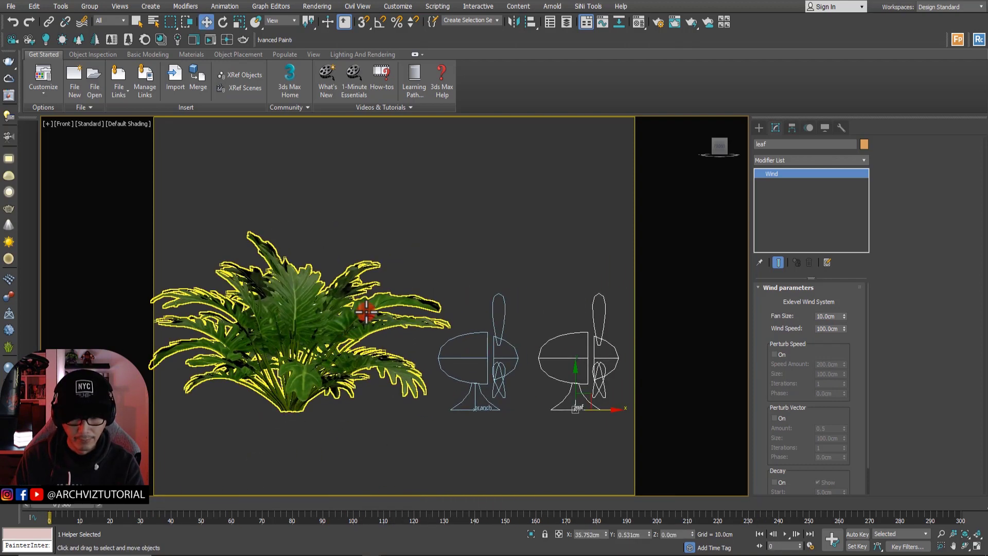
left_click(785, 534)
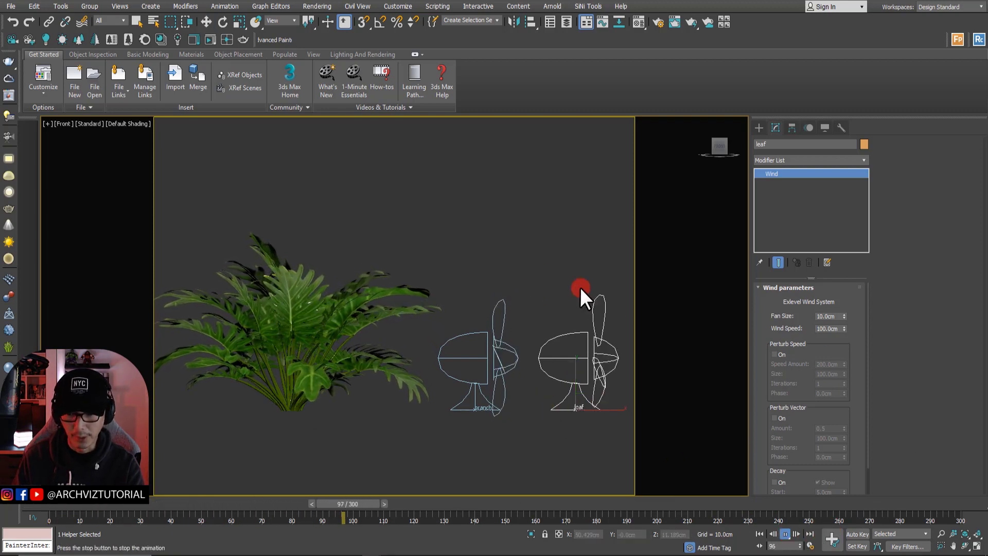
right_click(499, 253)
left_click(515, 263)
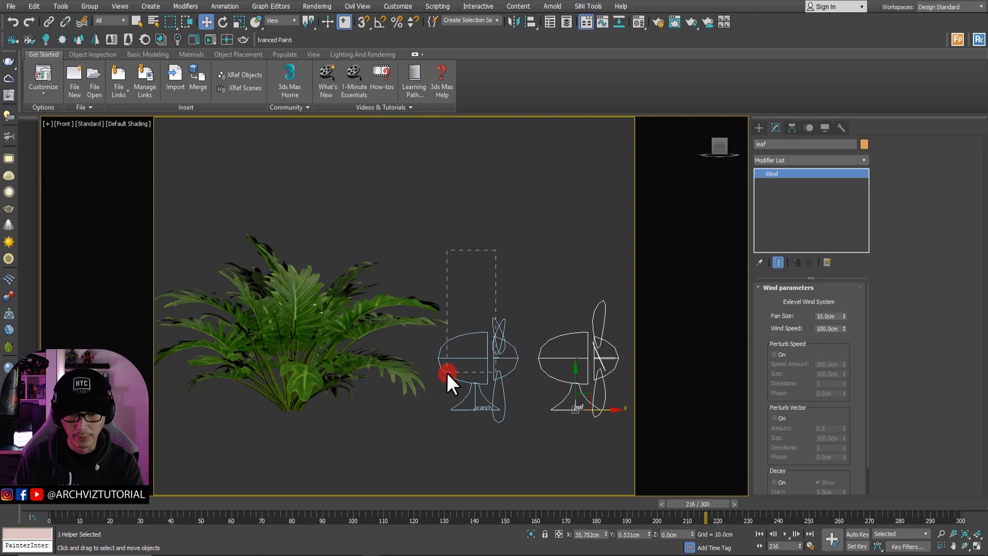
Enable Perturb Speed on the branch fan and set its speed amount to 50 cm.
left_click_drag(447, 373, 462, 359)
left_click(521, 255)
left_click(474, 379)
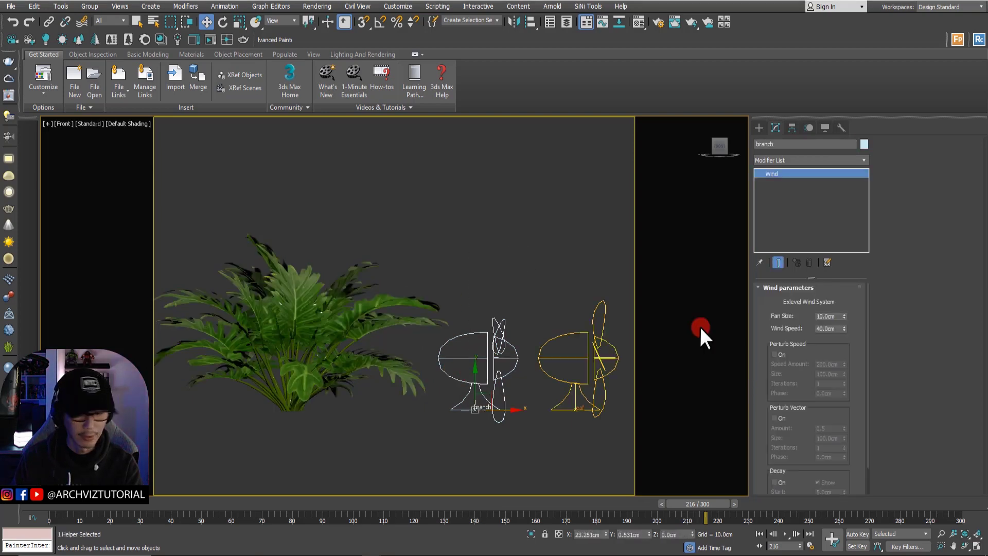
left_click(774, 354)
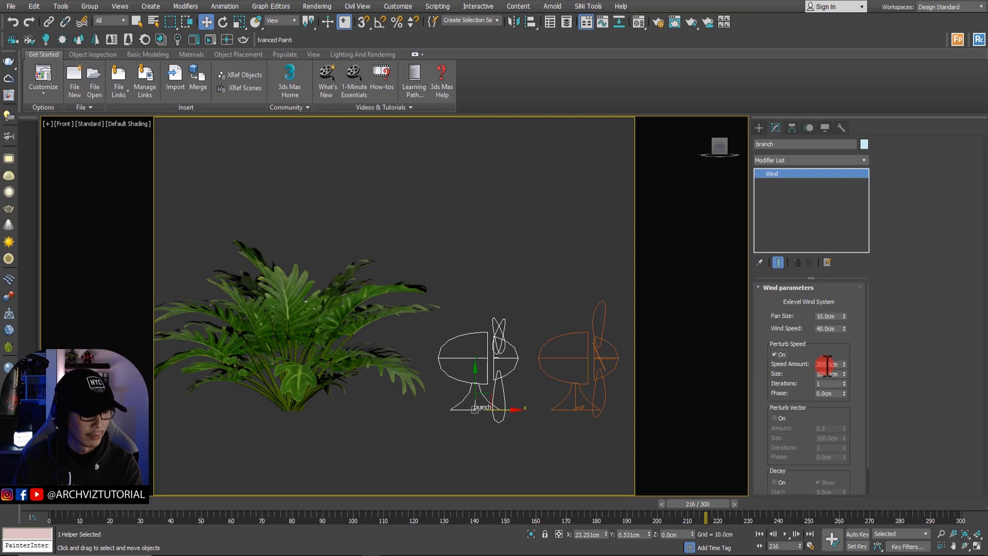
double_click(825, 364)
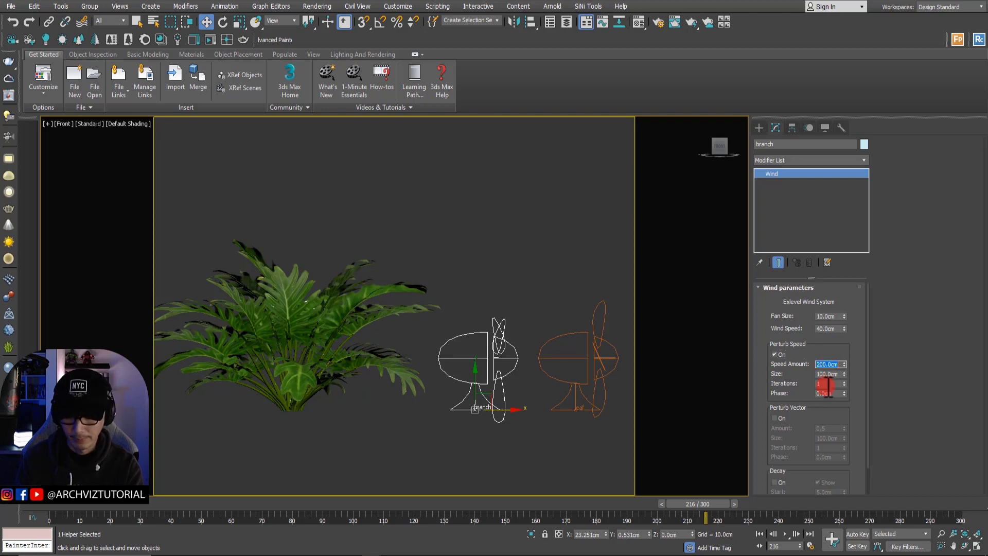
type("50")
key("Return")
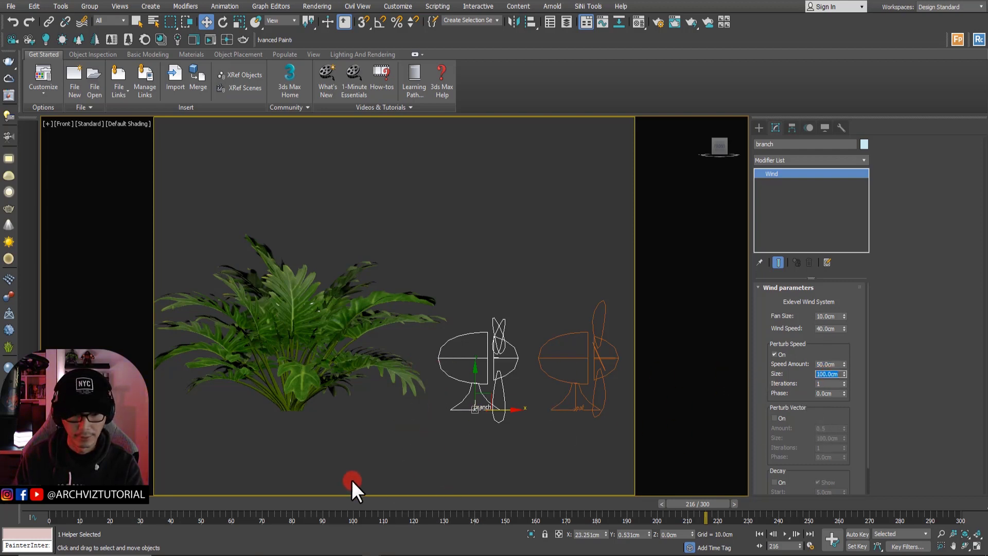
Enable Perturb Speed on the leaf fan with a speed amount of 50 cm and a size of 1 cm.
left_click(578, 333)
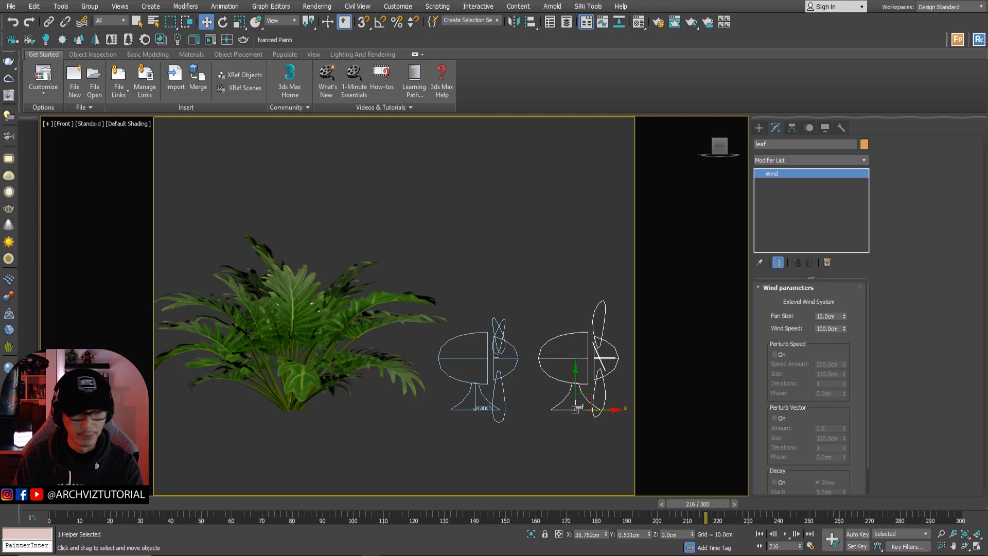
left_click(656, 372)
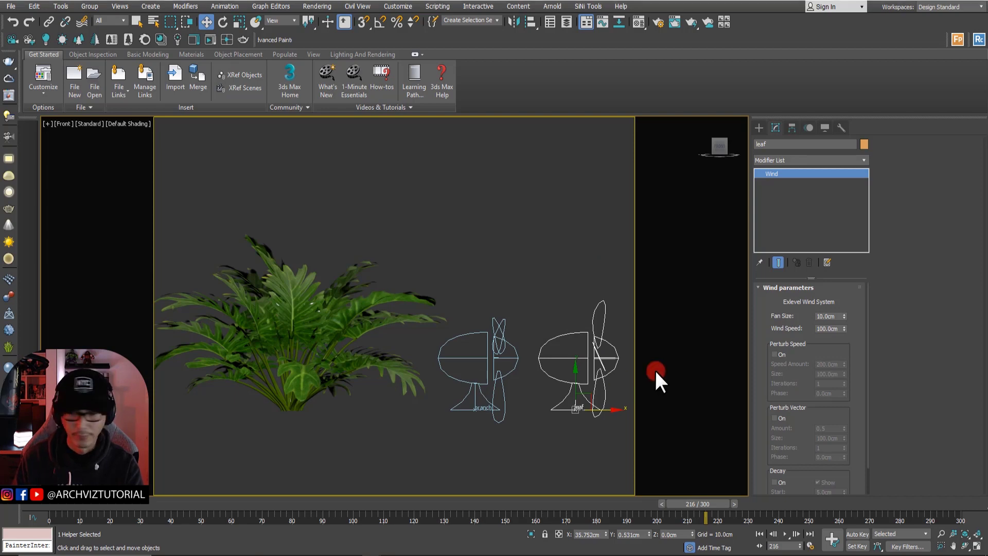
left_click(774, 354)
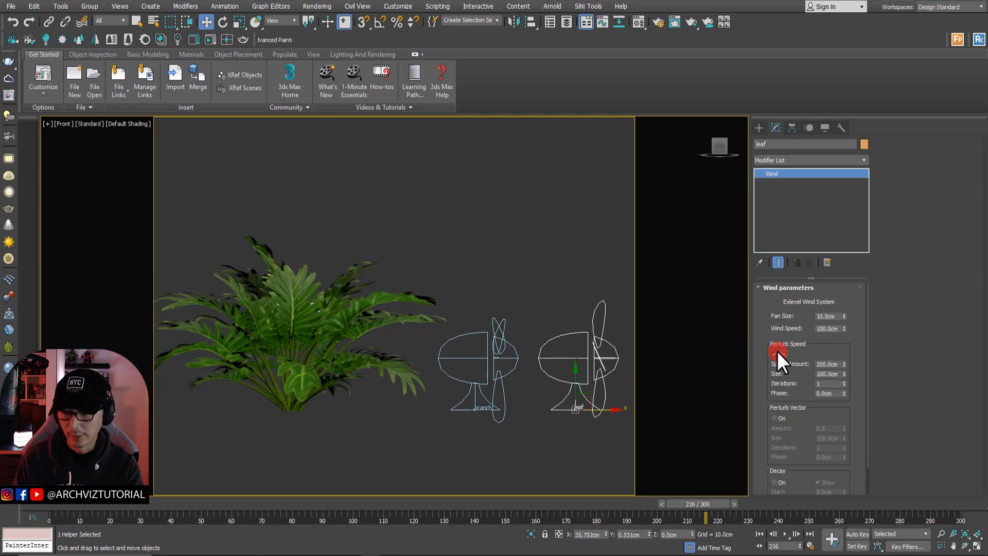
double_click(829, 364)
type("50")
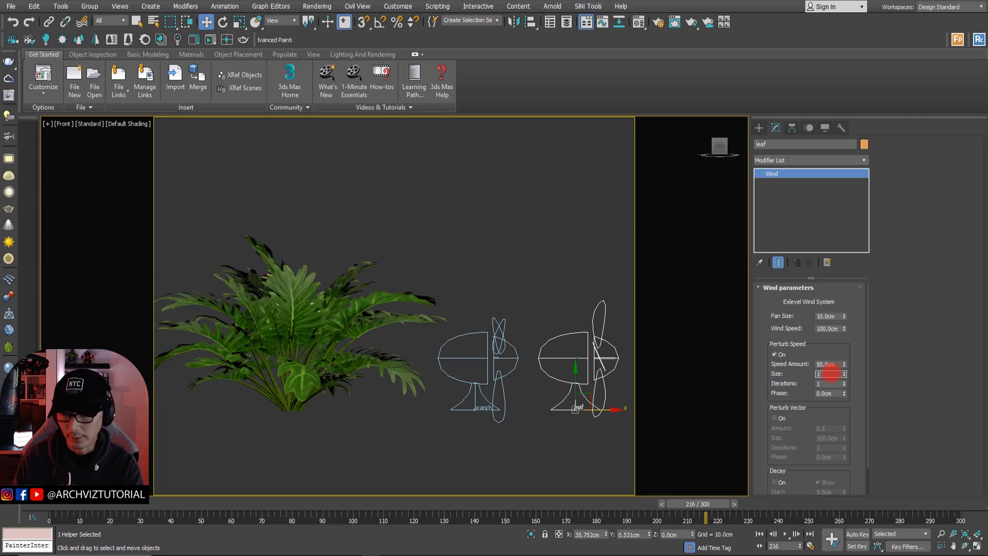
Play the animation from frame 0 to check the perturbed wind on the plant, and stop it.
middle_click_drag(572, 329, 547, 328)
scroll(527, 340, "down", 2)
middle_click_drag(322, 385, 349, 391)
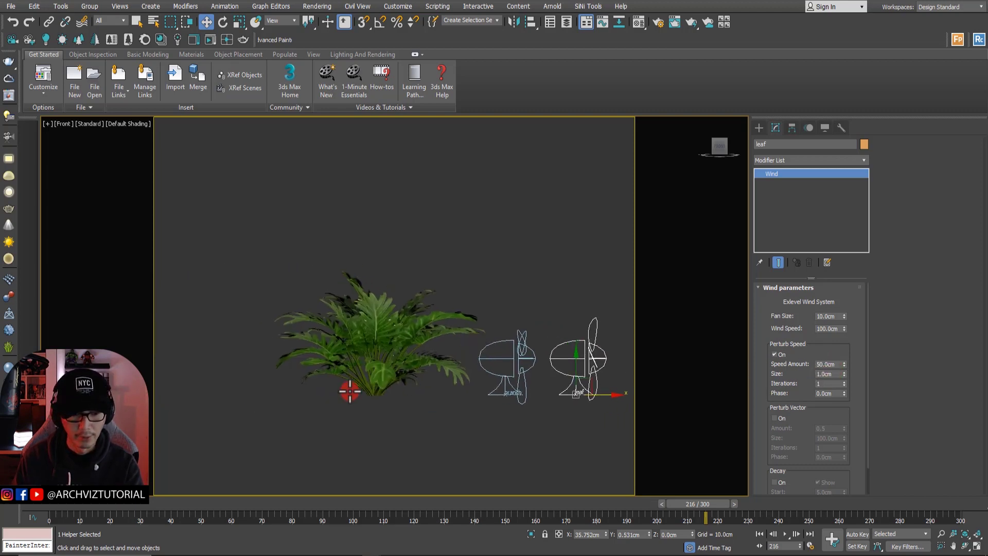
left_click_drag(75, 503, 37, 505)
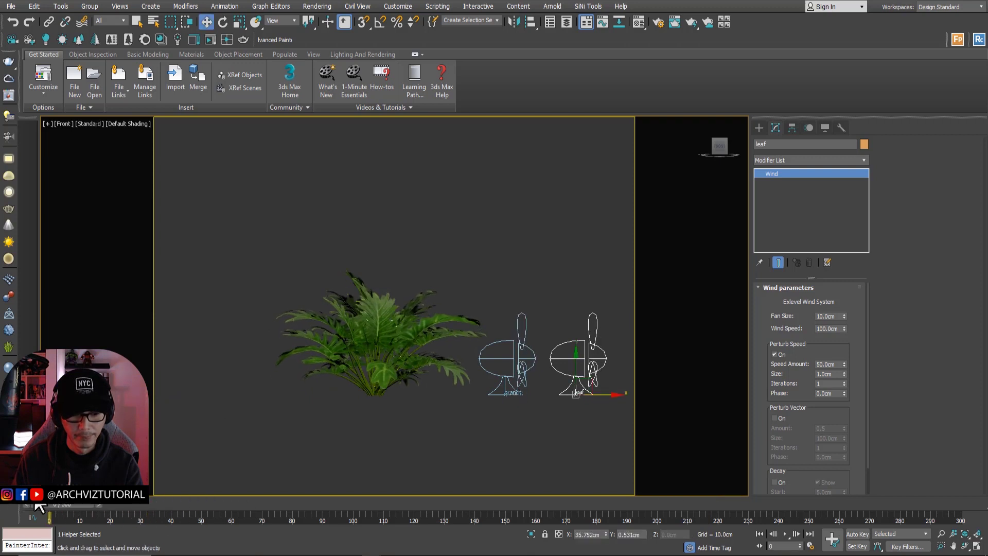
left_click(784, 533)
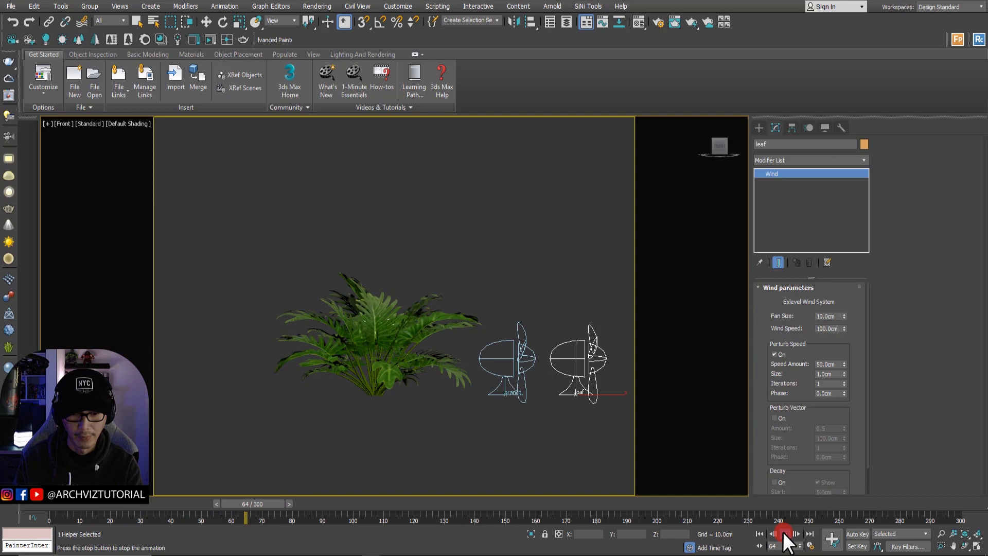
key("Escape")
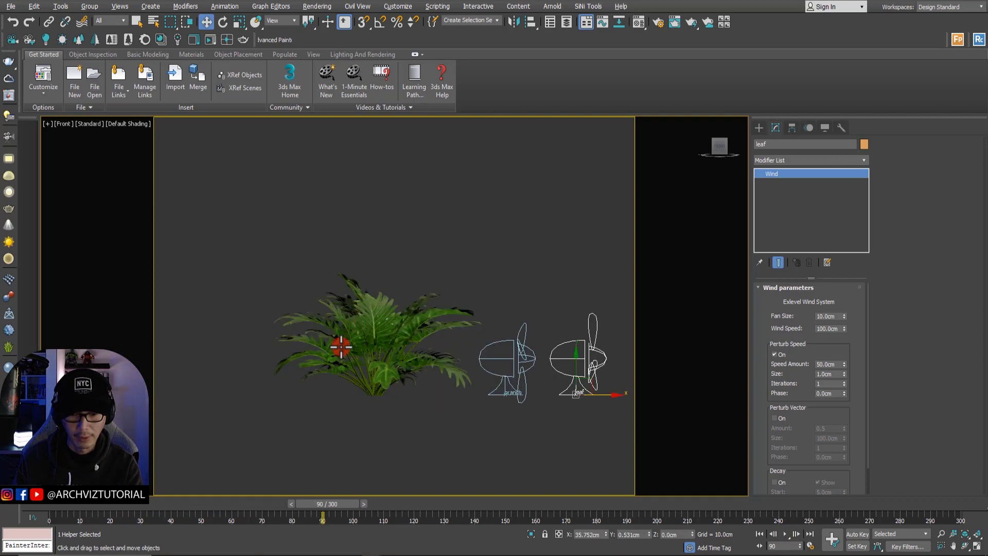
Examine the plant at an angle from above while playing its wind animation from frame 0.
middle_click_drag(341, 346, 318, 316, "alt")
scroll(353, 378, "up", 2)
left_click_drag(329, 502, 43, 504)
key("w")
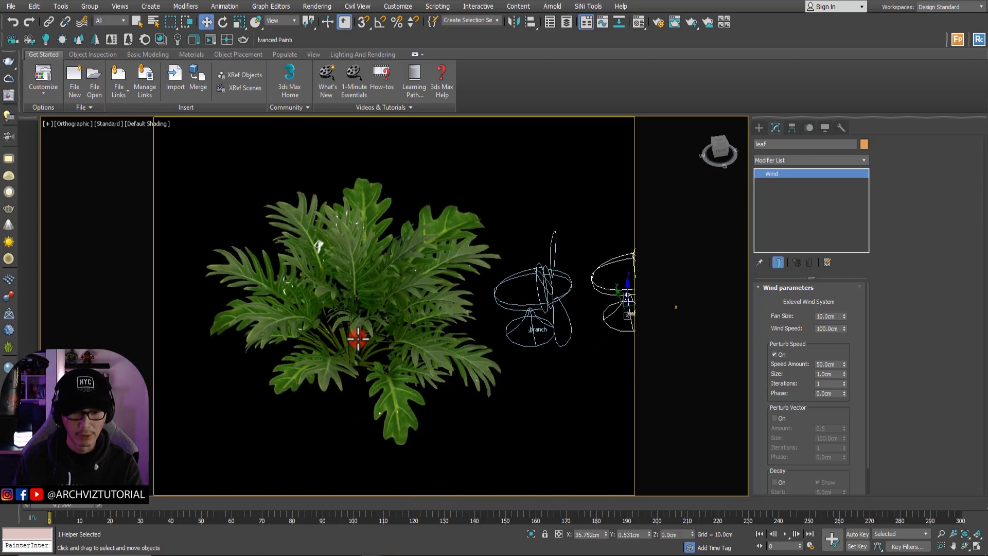
middle_click_drag(371, 336, 407, 331)
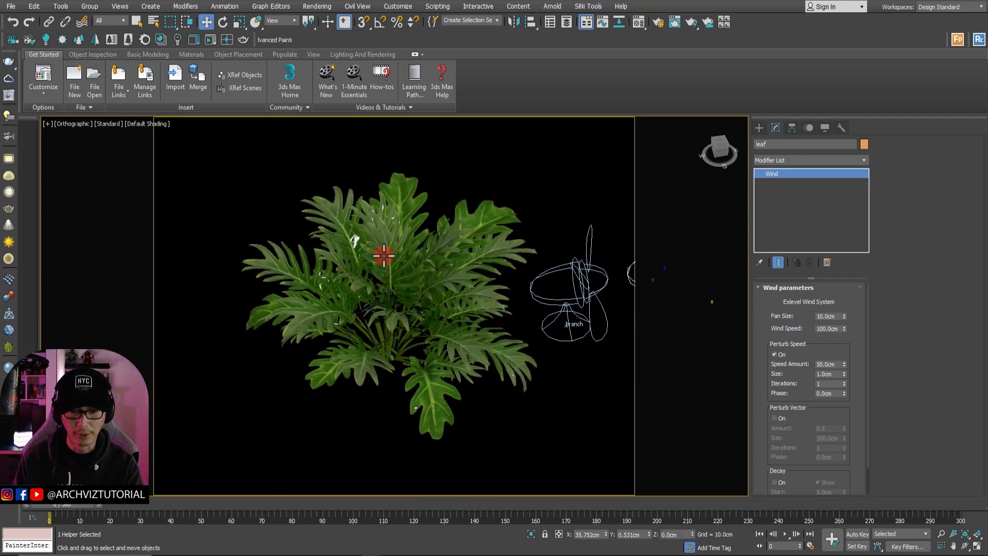
left_click(941, 534)
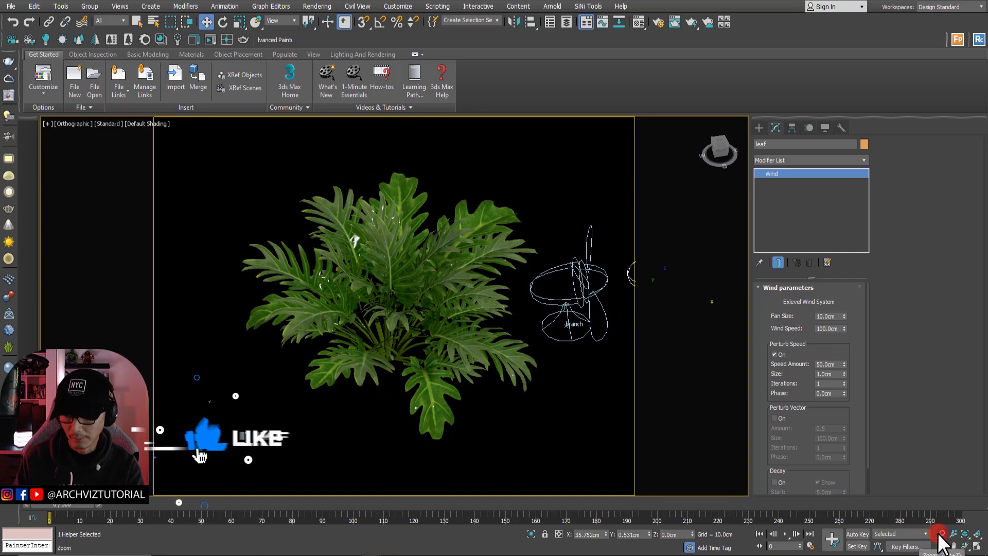
left_click_drag(445, 296, 443, 307)
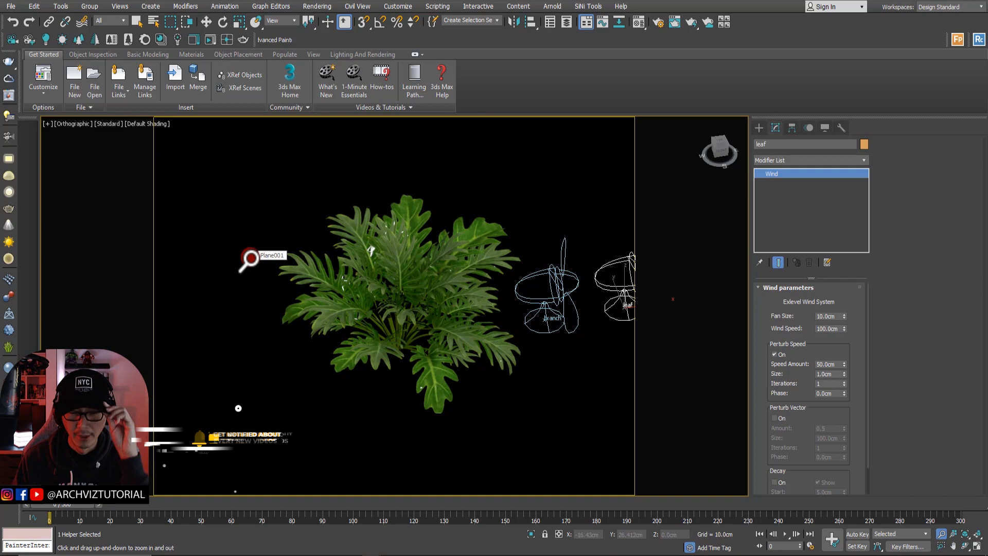
middle_click_drag(378, 260, 337, 255)
middle_click_drag(318, 295, 366, 297)
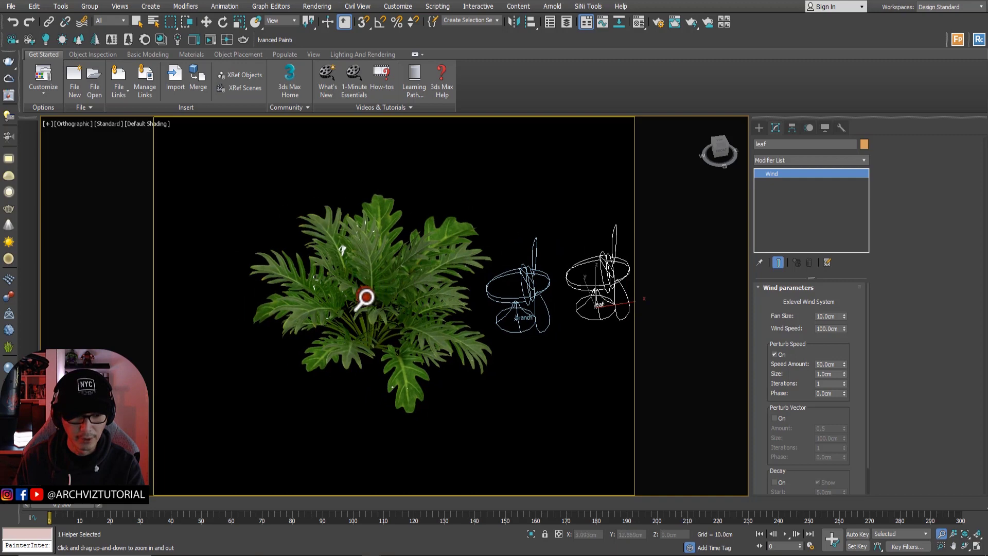
left_click(765, 535)
left_click(786, 534)
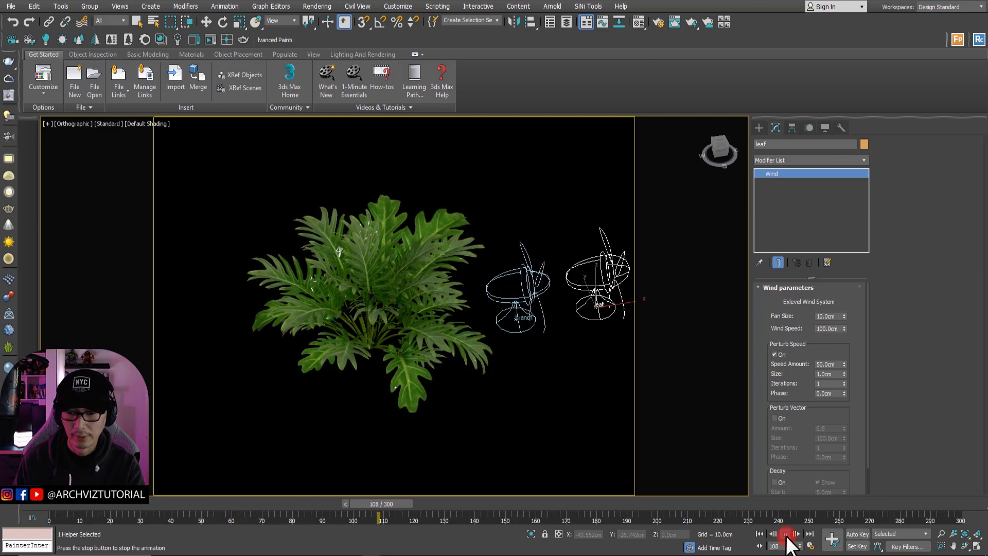
right_click(785, 535)
left_click(585, 130)
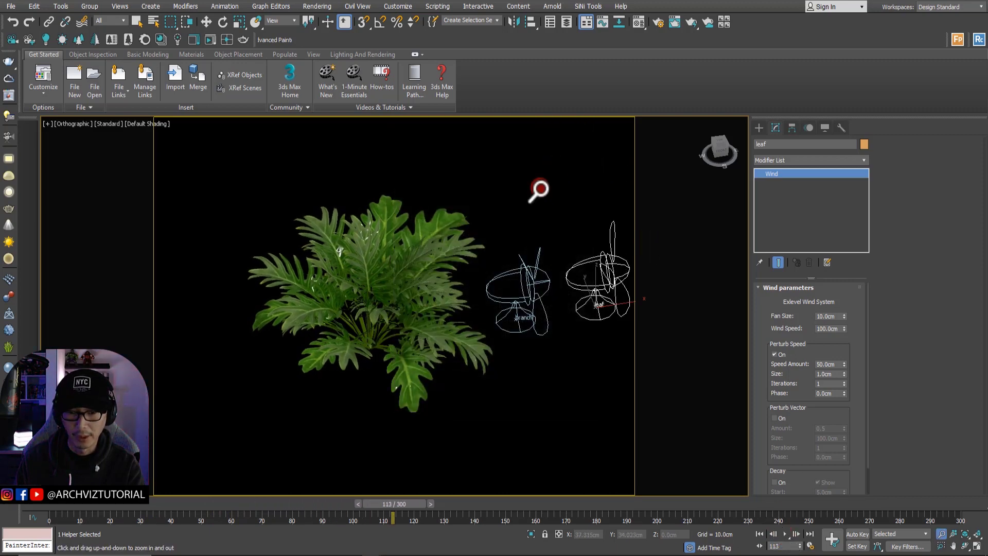
Clone the philodendron as a single copy placed behind the original, at about X 20 cm, Y 13.6 cm.
key("w")
left_click(368, 283)
key("F3")
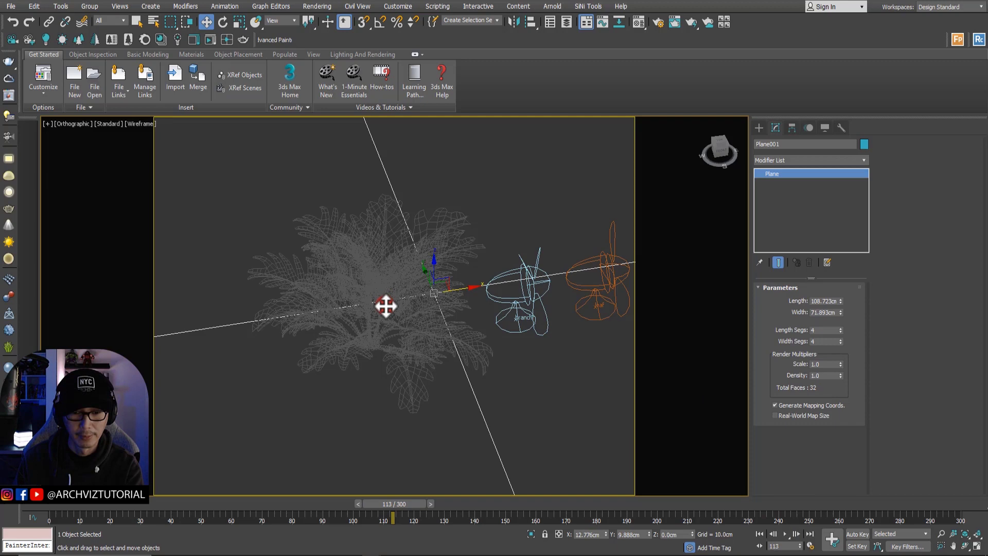
left_click(385, 318)
key("F3")
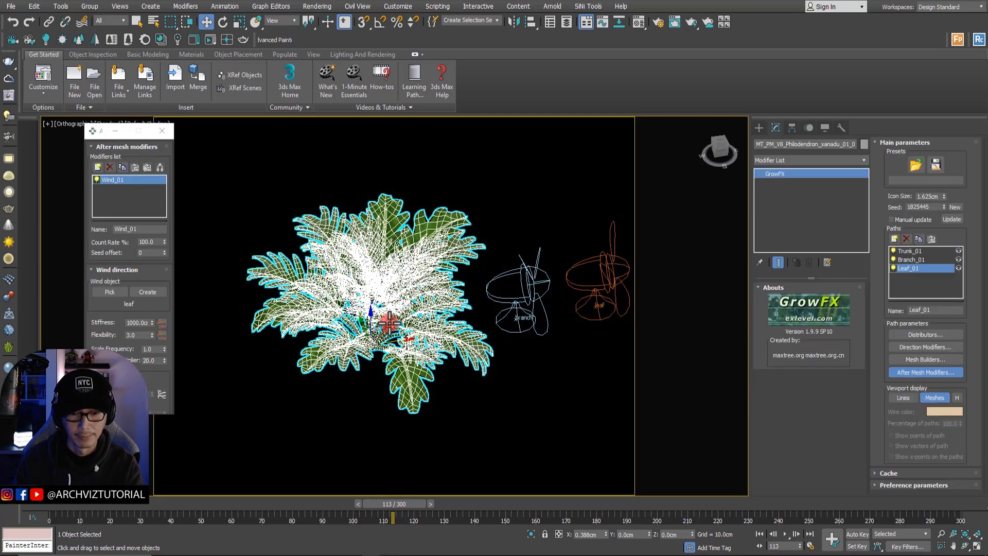
mouse_move(381, 335)
left_mouse_down("shift")
mouse_move(480, 249)
mouse_move(482, 265)
left_mouse_up("shift")
left_click(489, 321)
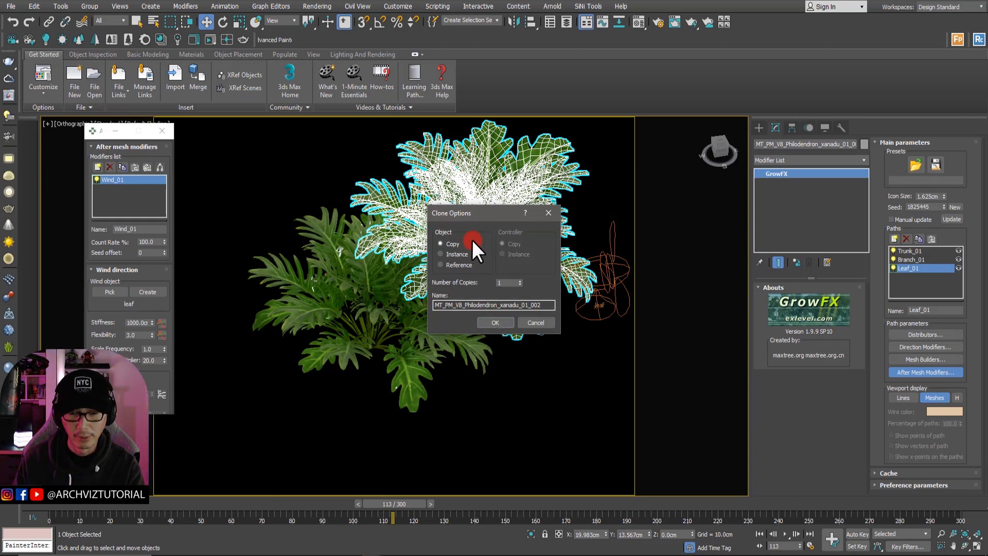
left_click_drag(469, 217, 548, 203)
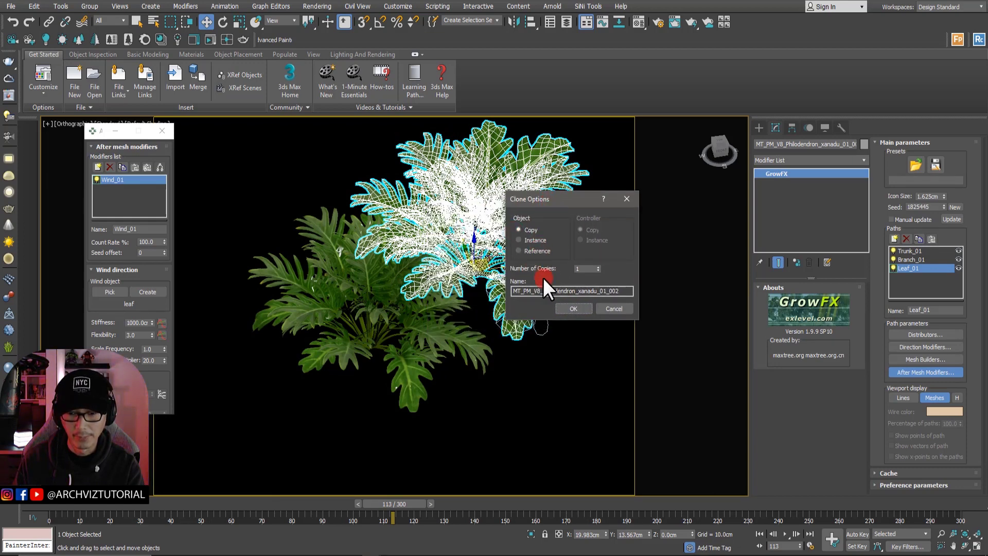
left_click(570, 309)
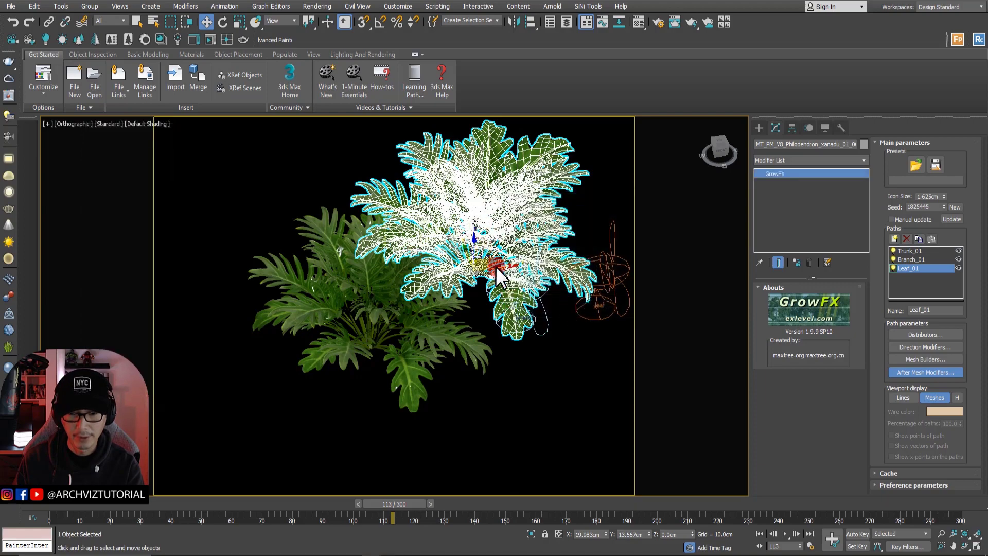
Rotate the copied philodendron so its leaves face differently from the original's.
key("e")
mouse_move(472, 286)
left_mouse_down()
mouse_move(420, 285)
mouse_move(458, 310)
left_mouse_up()
key("w")
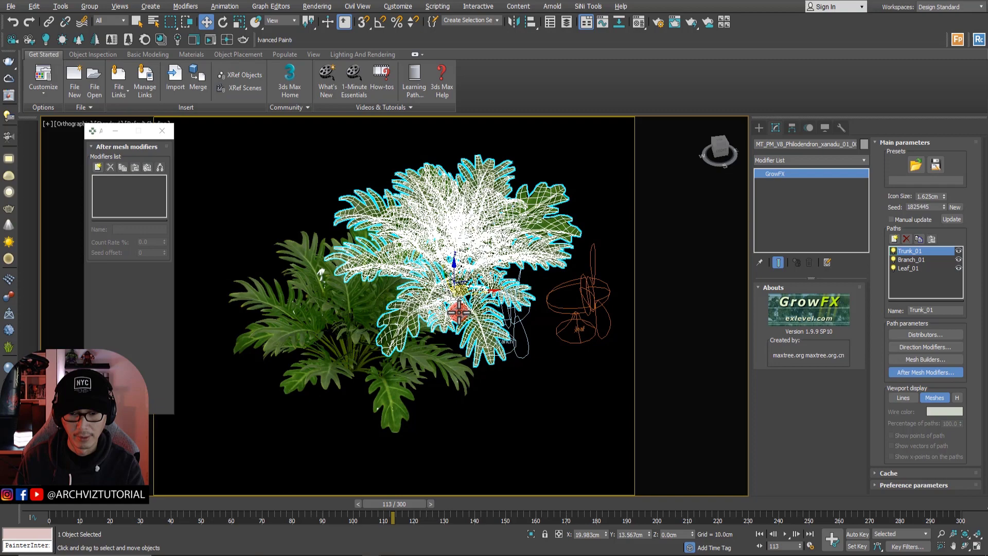
Clone the philodendron copy as a second single copy at about X -3.7 cm, Y 25.3 cm, rear left of the group.
middle_click_drag(475, 282, 454, 341, "alt")
mouse_move(469, 229)
left_mouse_down()
mouse_move(479, 218)
mouse_move(353, 180)
left_mouse_up()
scroll(475, 232, "down", 2)
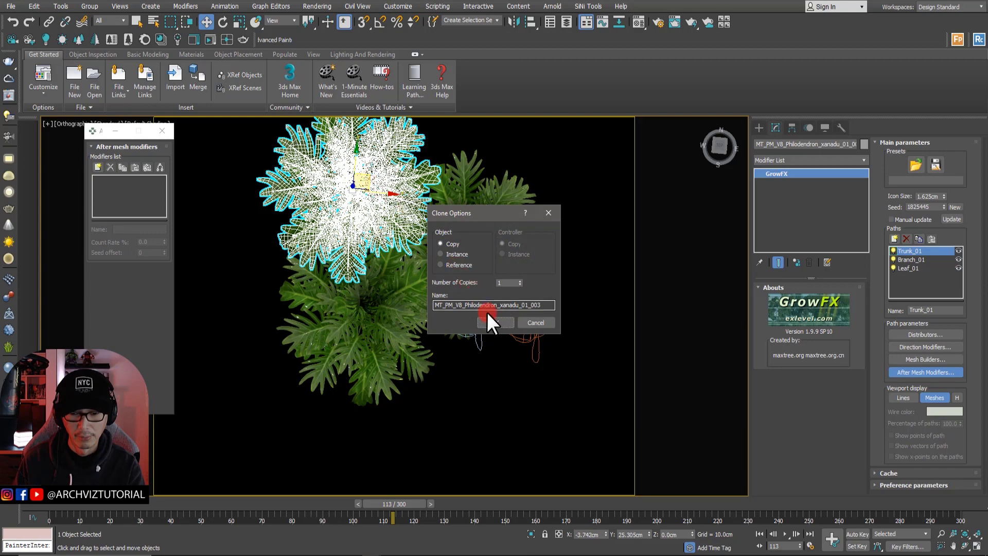
left_click(490, 320)
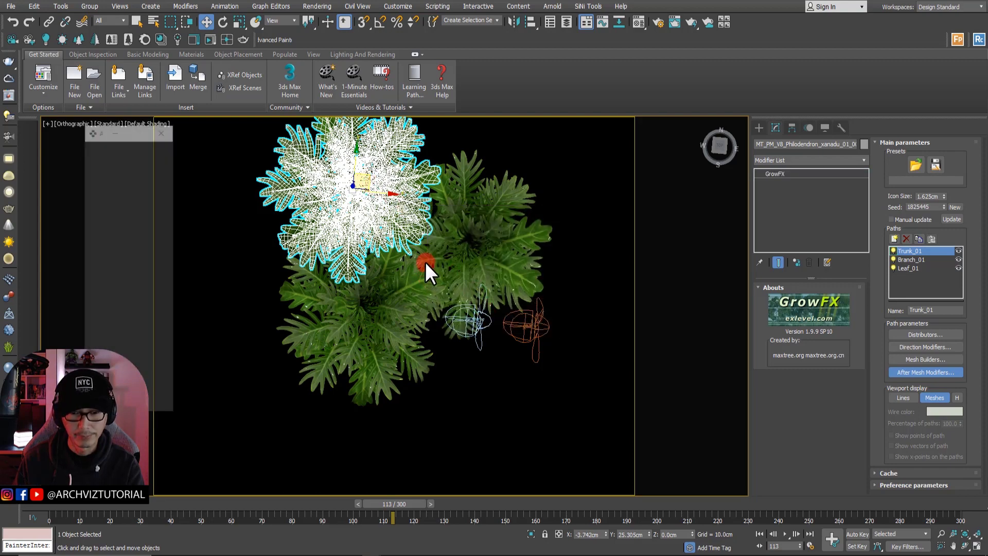
middle_click_drag(425, 261, 442, 282, "alt")
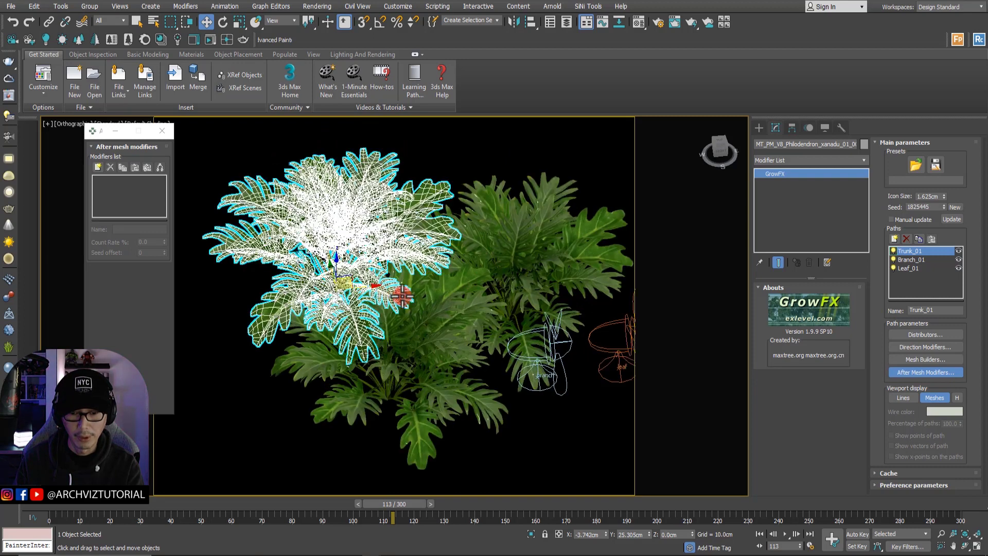
Generate a new random seed for the second philodendron copy to vary its shape.
scroll(408, 304, "up", 3)
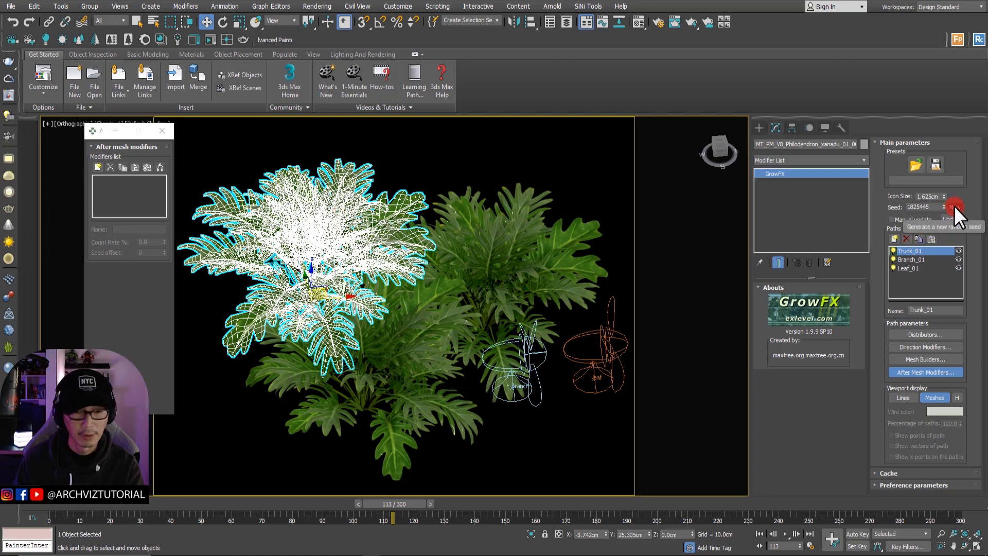
left_click(351, 212)
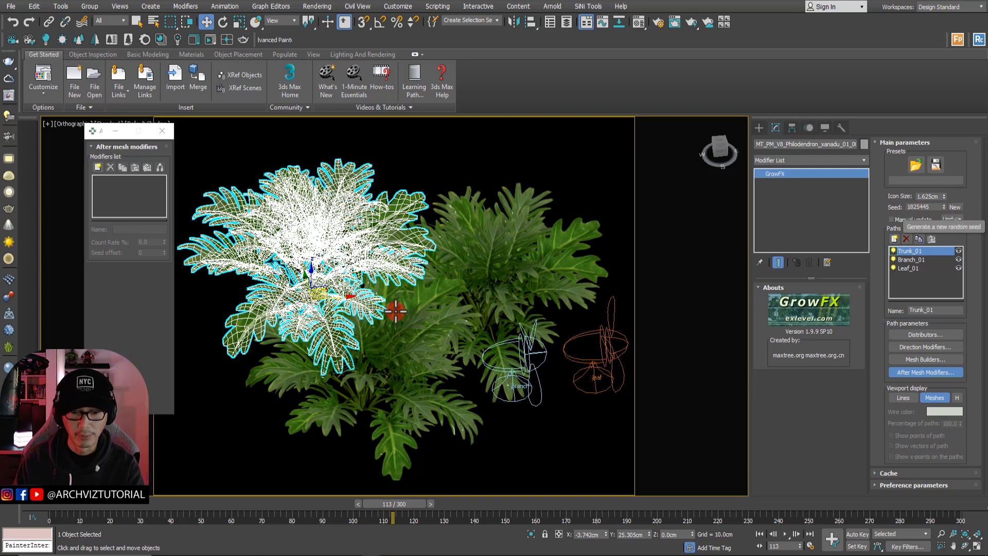
left_click(953, 208)
left_click(324, 212)
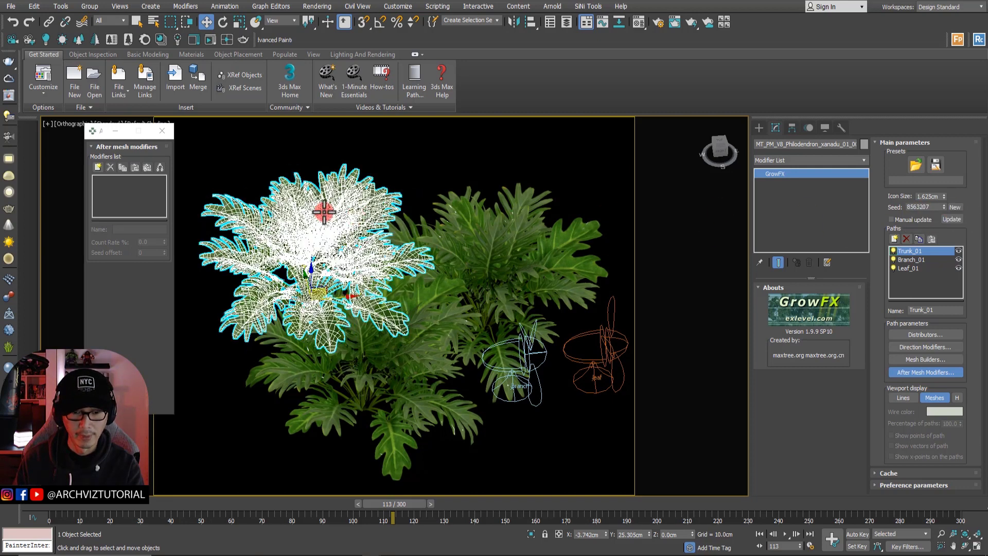
Select the first philodendron copy in wireframe display and generate a new random seed for it.
left_click(450, 174)
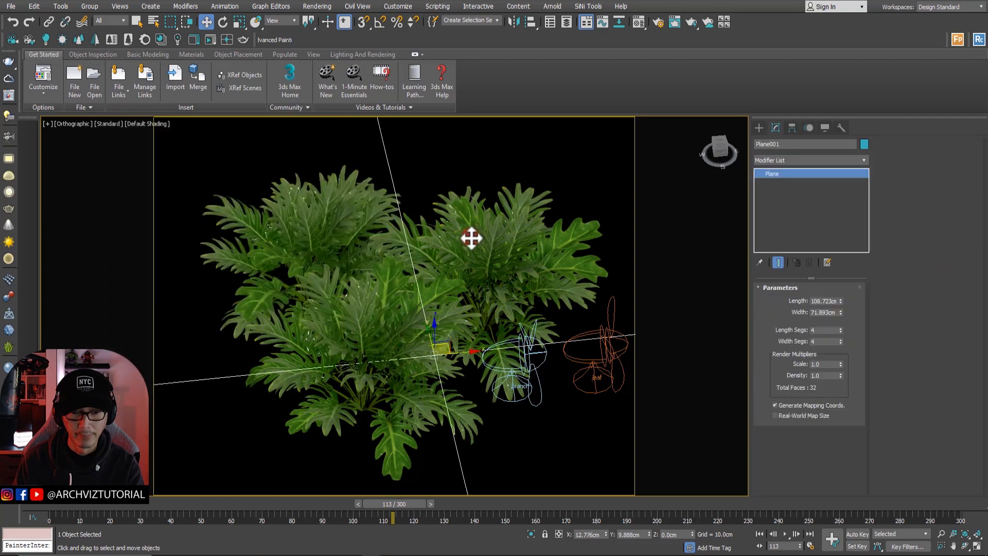
key("F3")
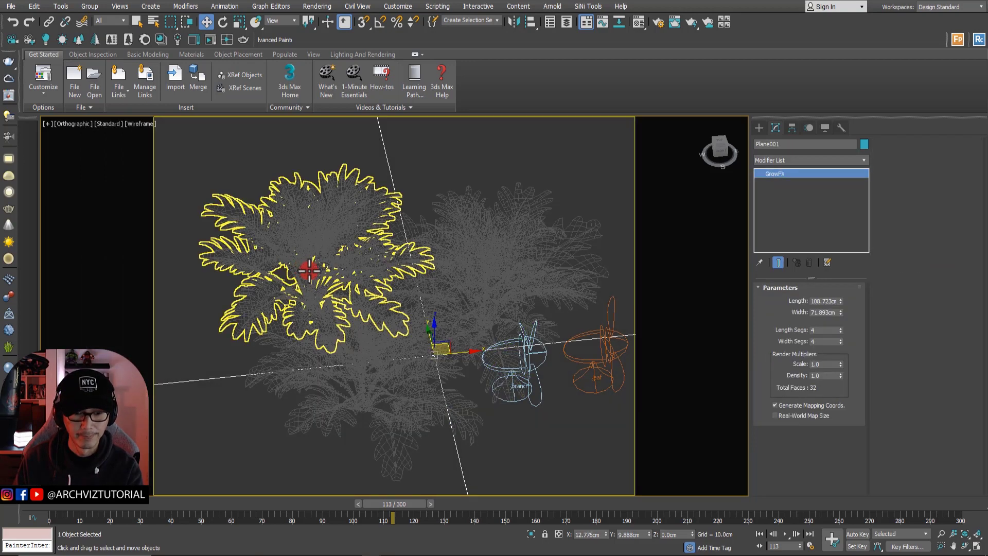
left_click(322, 289)
left_click(489, 268)
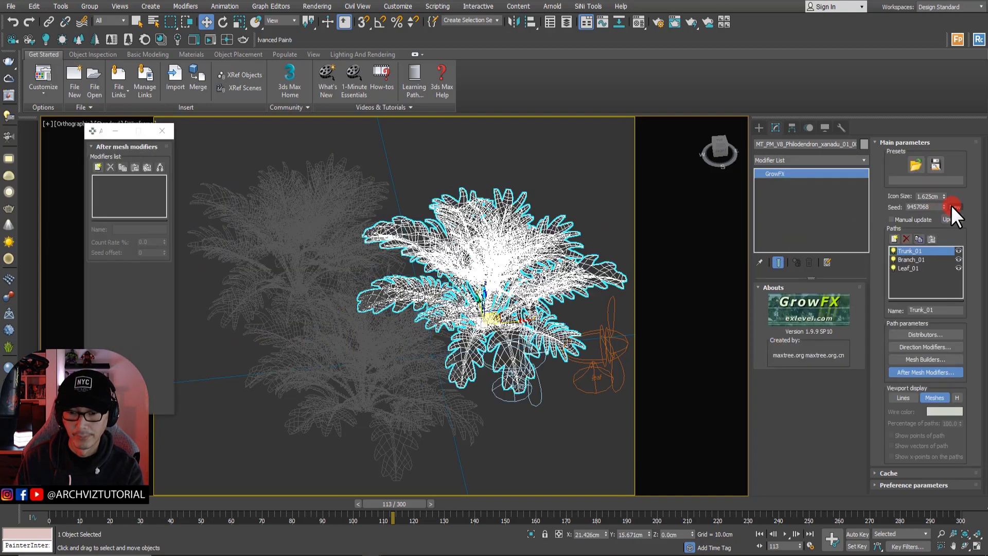
key("F3")
Clone the first philodendron copy as a third copy at the back of the group, at about X 22.7 cm, Y 34.5 cm.
middle_click_drag(491, 298, 489, 329, "alt")
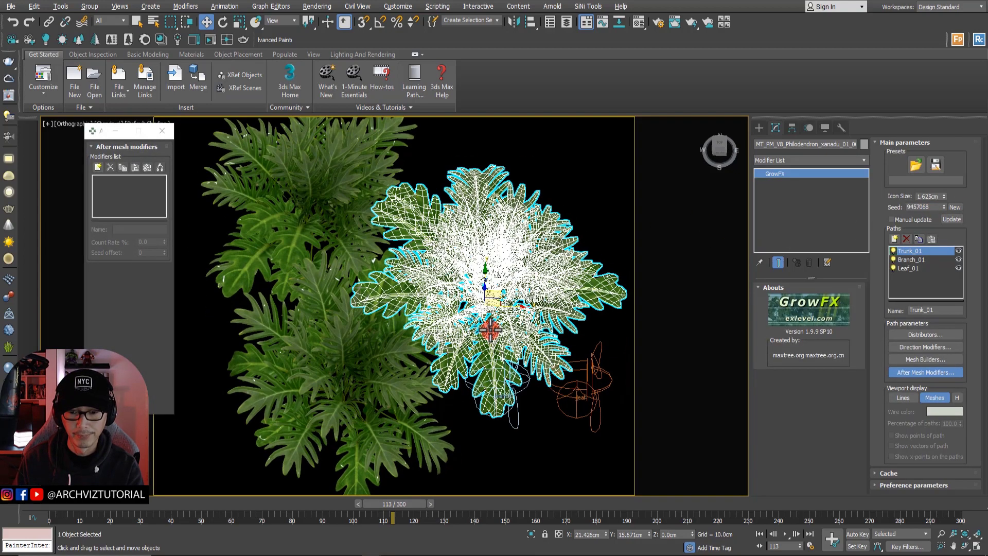
scroll(502, 286, "down", 3)
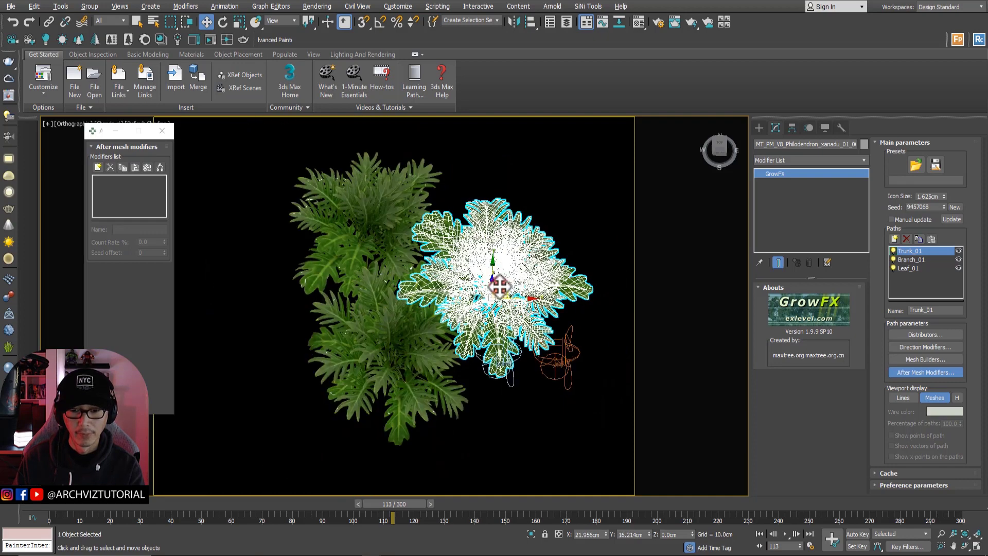
mouse_move(504, 281)
left_mouse_down()
mouse_move(520, 256)
mouse_move(507, 207)
left_mouse_up()
left_click(494, 320)
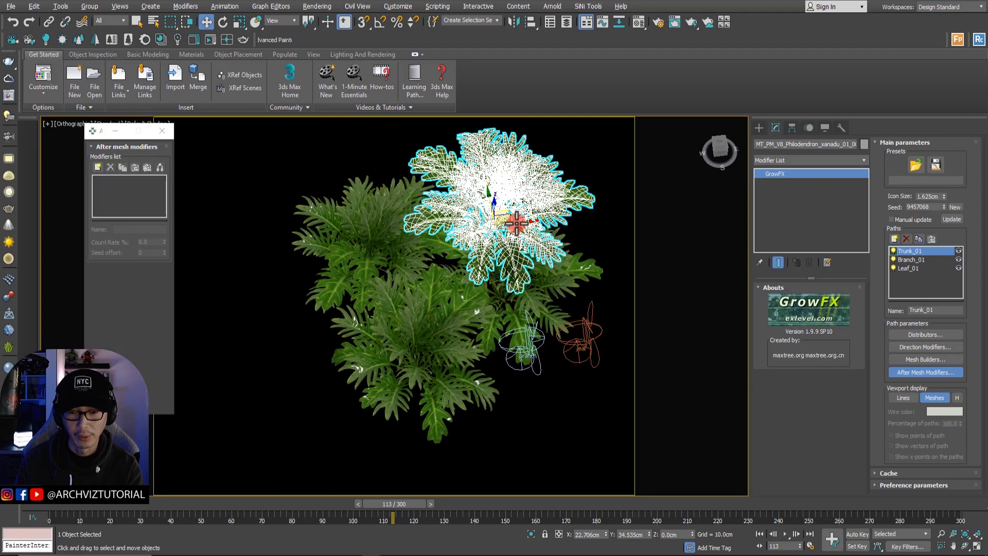
scroll(502, 232, "up", 2)
middle_click_drag(501, 232, 443, 254)
middle_click_drag(444, 254, 454, 239, "alt")
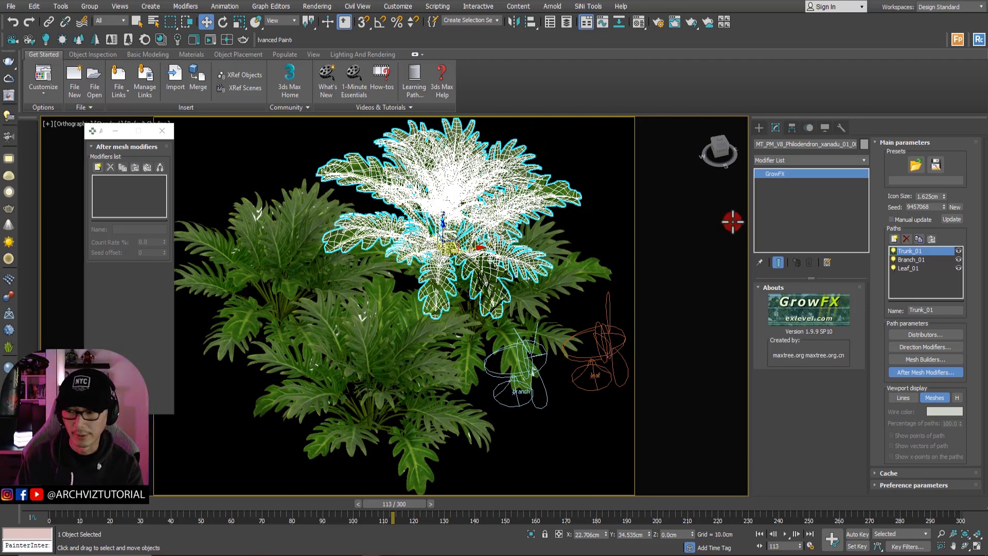
Generate new random seeds for the third philodendron copy at the back and for the first copy in front of it.
left_click(952, 210)
left_click(560, 269)
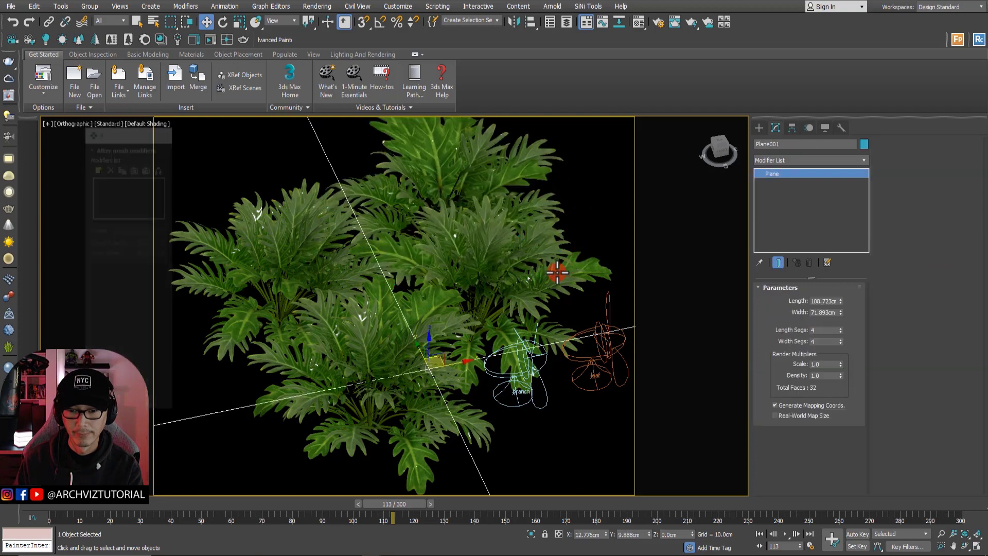
key("F3")
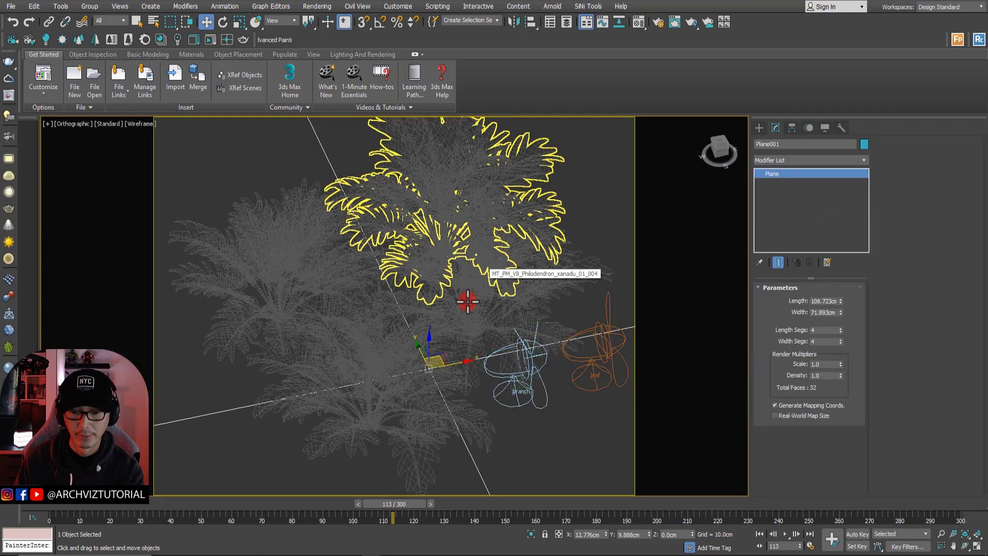
left_click(471, 324)
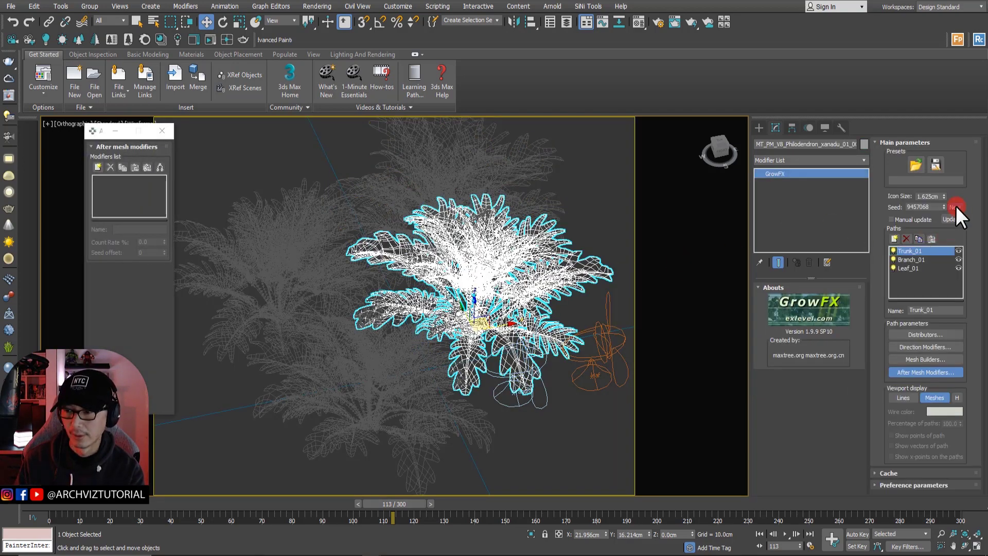
left_click(956, 206)
key("F3")
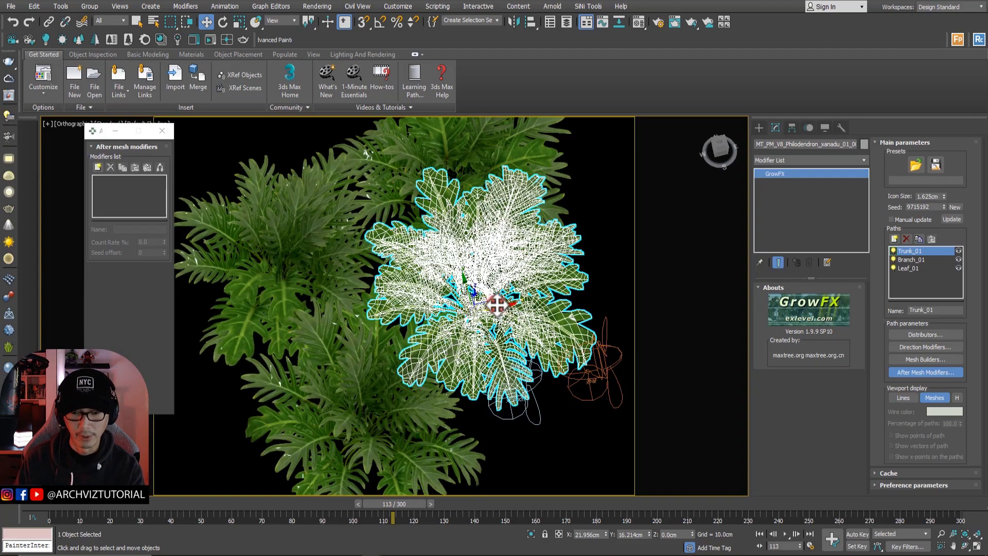
Move the first philodendron copy outward to about X 27.4 cm, Y 12.6 cm, opening space between the plants.
left_click_drag(483, 294, 524, 309)
scroll(525, 309, "down", 3)
middle_click_drag(525, 309, 516, 290, "alt")
scroll(517, 291, "up", 5)
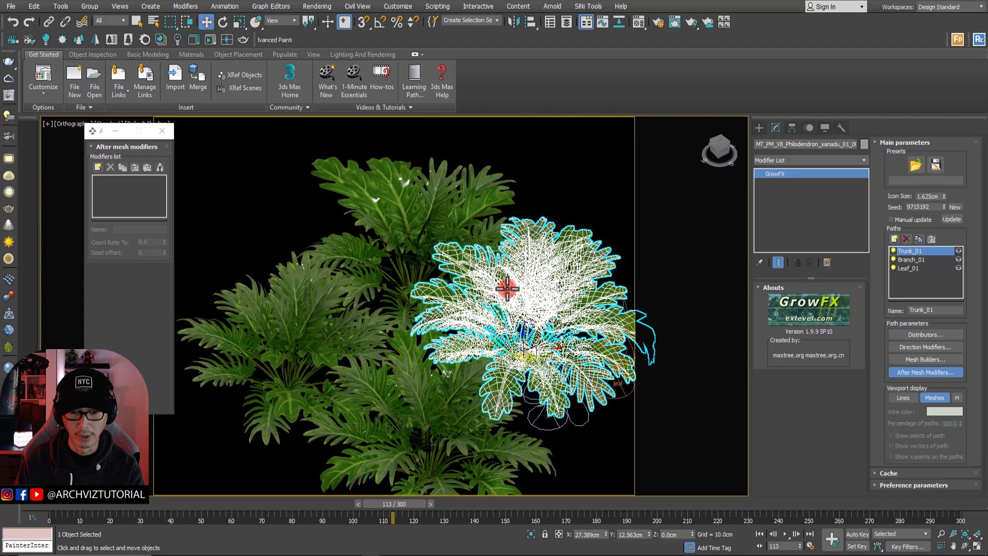
middle_click_drag(506, 288, 420, 196, "alt")
middle_click_drag(330, 263, 386, 267, "alt")
key("F3")
key("F3")
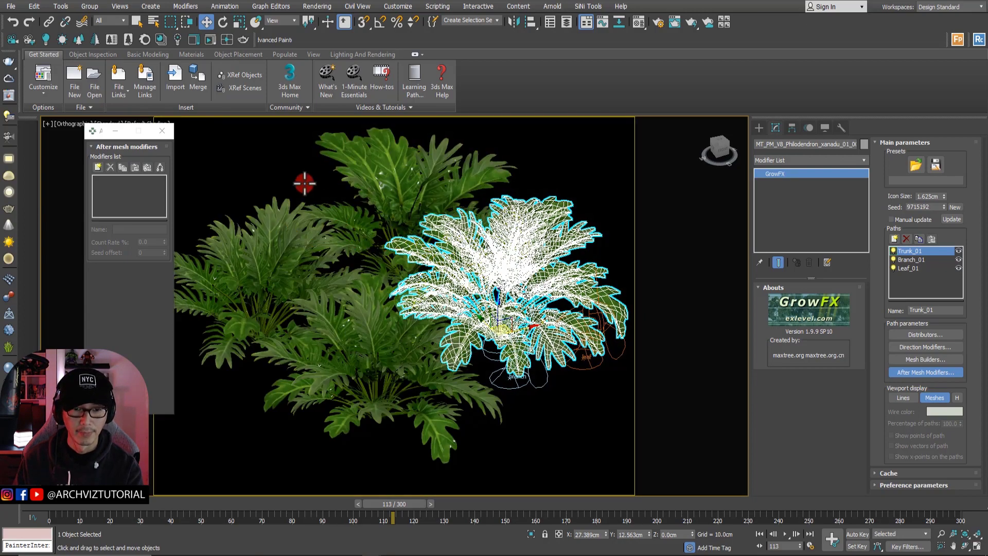
Play the wind animation on the group of four plants, and stop it at frame 249.
left_click(348, 239)
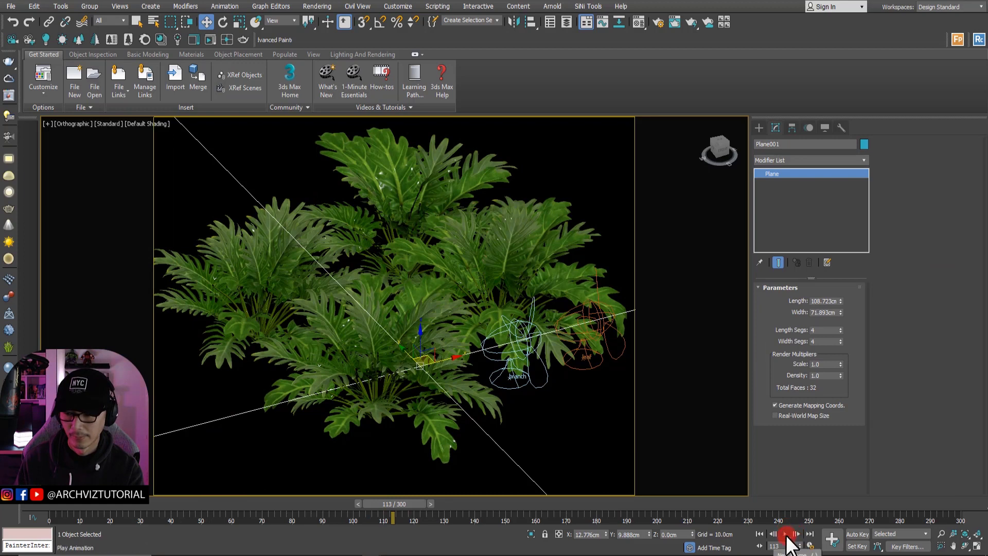
left_click(786, 535)
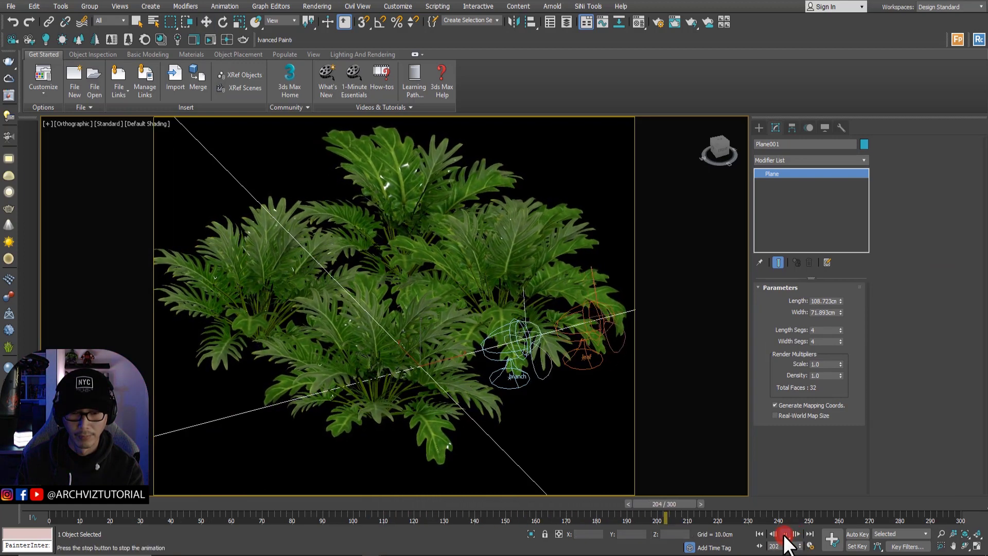
left_click(784, 535)
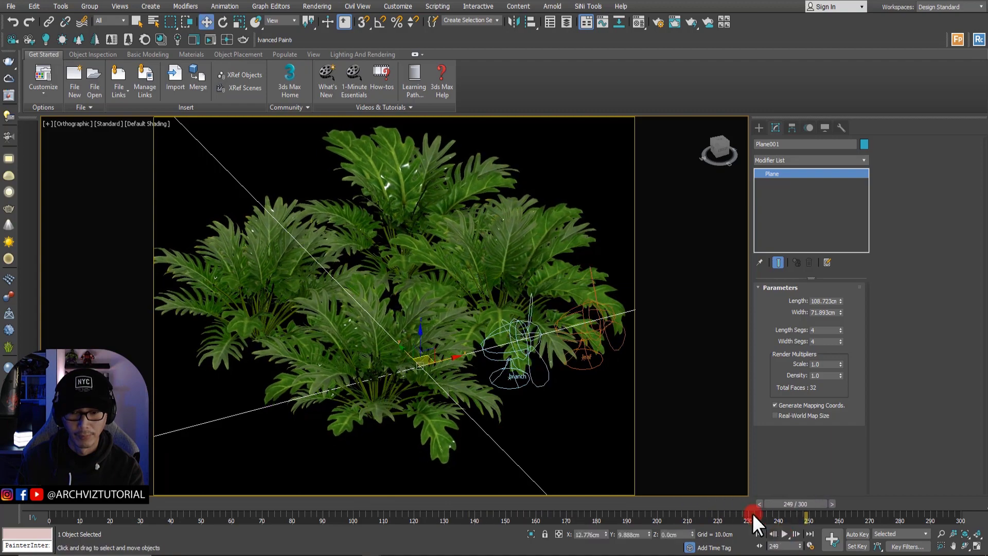
Select both the branch and leaf wind fans in wireframe display and move them off to the side of the plants.
middle_click_drag(505, 348, 505, 427, "alt")
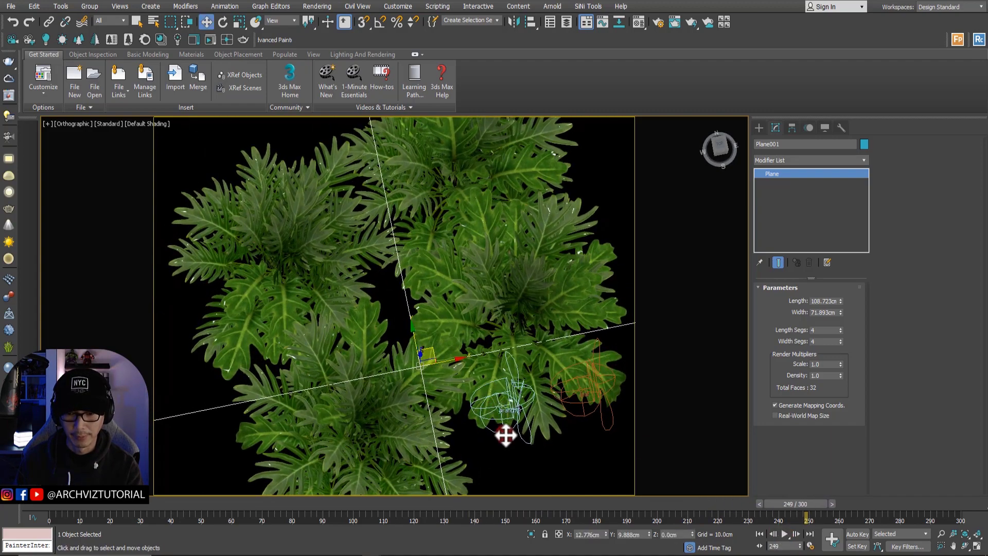
key("F3")
left_click(505, 431)
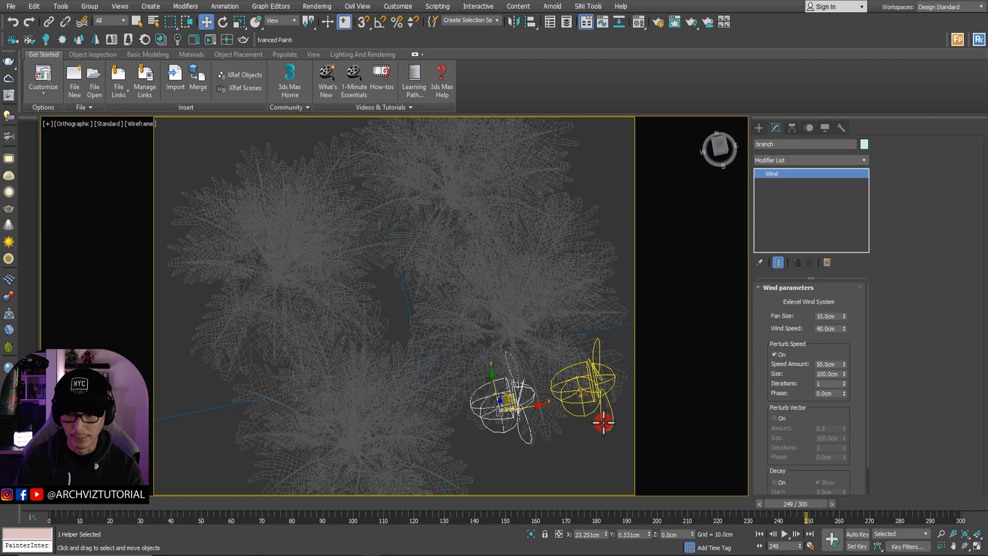
left_click(604, 422, "ctrl")
scroll(601, 419, "down", 3)
left_click_drag(590, 397, 706, 381)
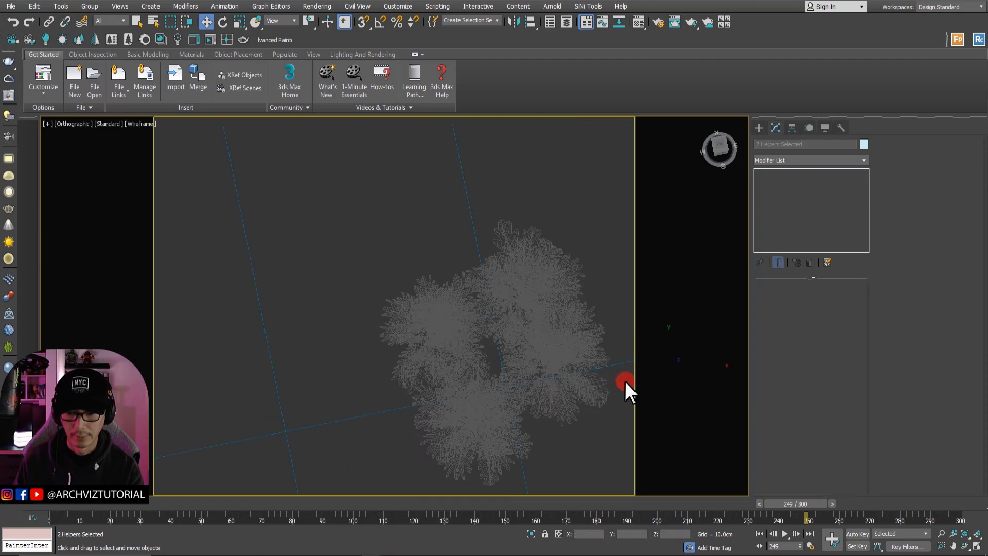
Switch the viewport to a shaded perspective view with all four philodendrons framed.
mouse_move(517, 380)
middle_mouse_down()
mouse_move(477, 379)
mouse_move(497, 372)
mouse_move(468, 298)
mouse_move(415, 246)
middle_mouse_up()
key("p")
key("F3")
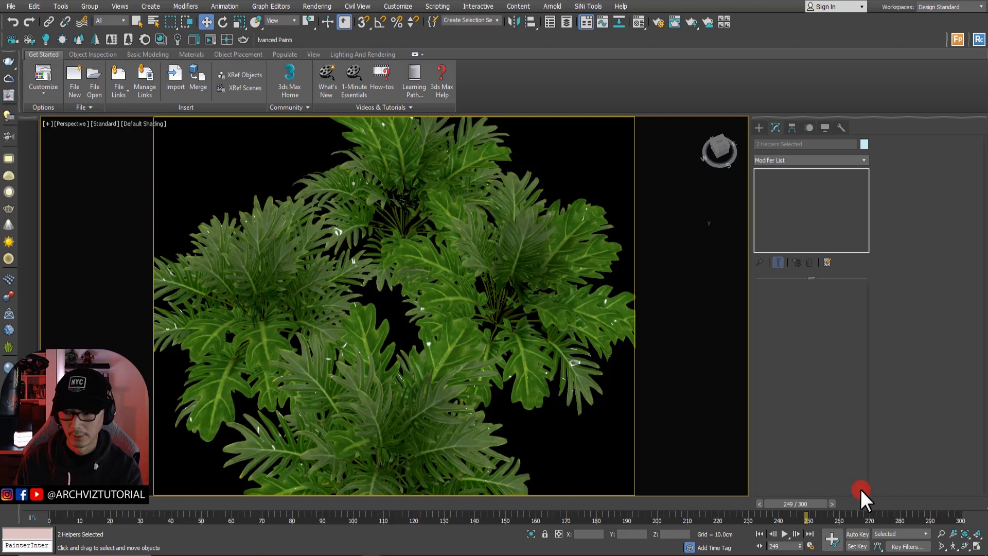
scroll(444, 312, "down", 2)
middle_click_drag(441, 322, 426, 294)
scroll(441, 303, "down", 1)
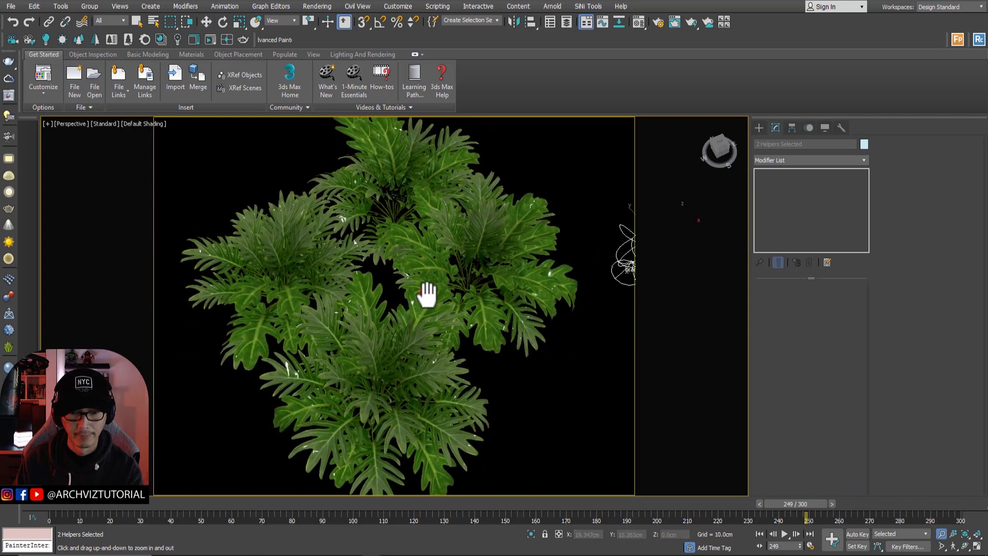
Move the first philodendron copy forward and away from its neighbours, to about X 28.8 cm, Y 0.3 cm.
key("F3")
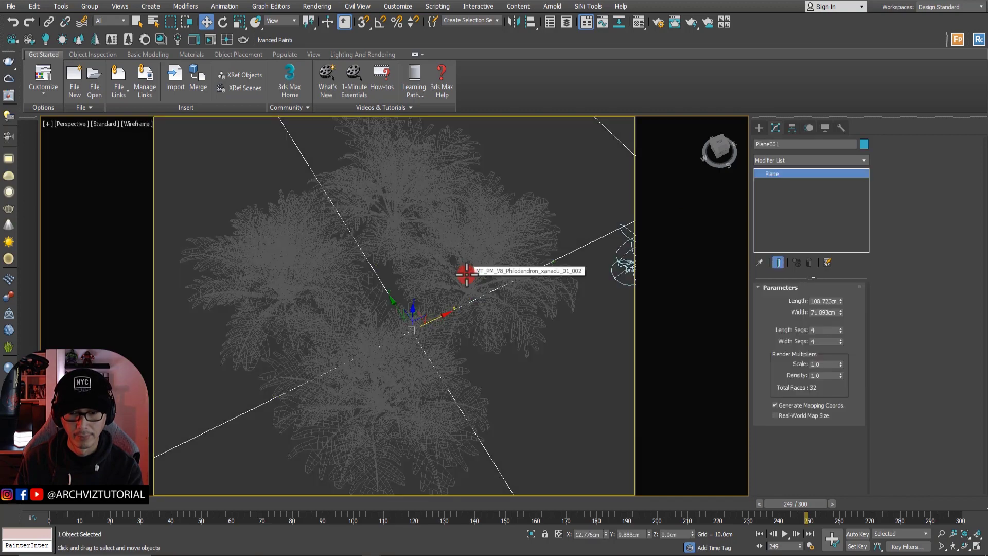
left_click(476, 291)
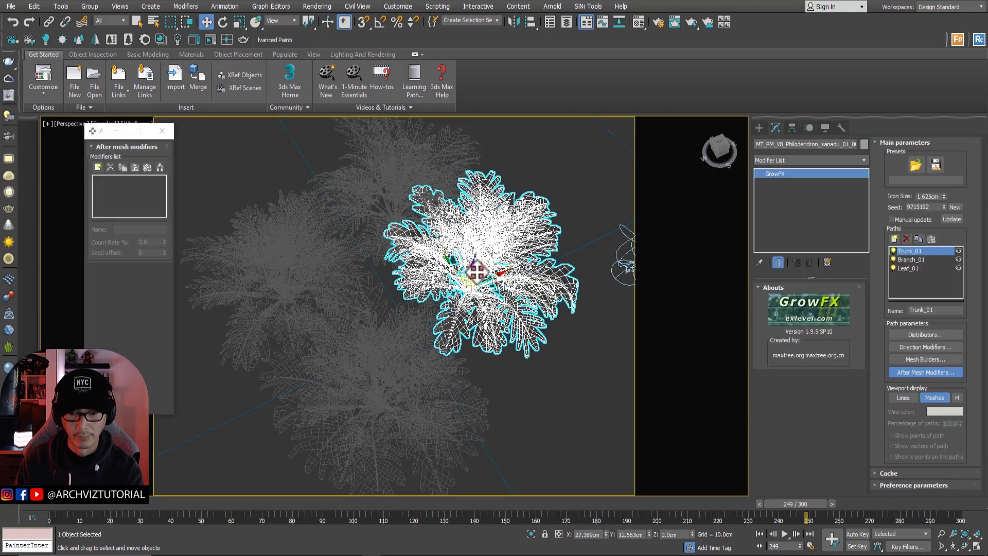
left_click_drag(476, 271, 515, 313)
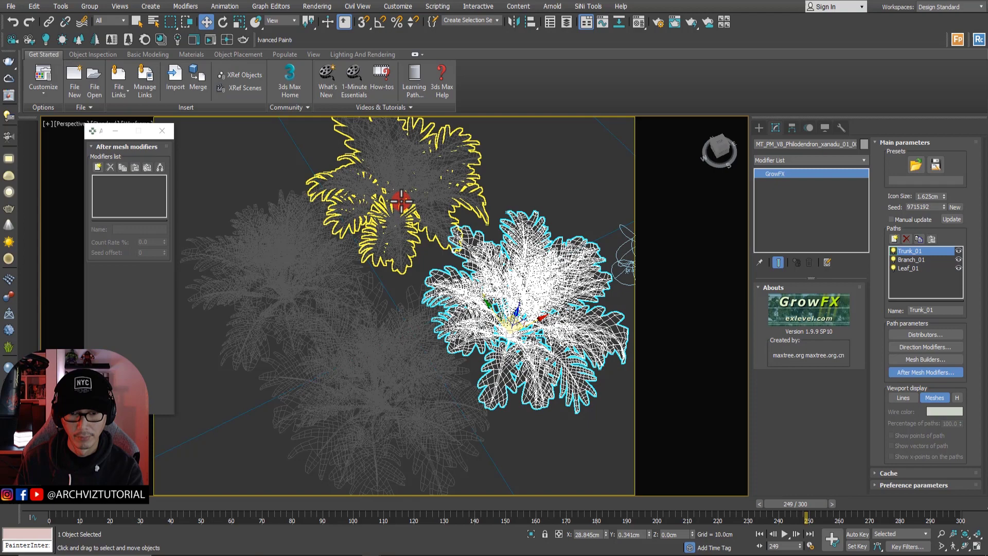
Move the third philodendron copy closer to the group, to about X 23 cm, Y 28.1 cm, and return to shaded display.
left_click(402, 202)
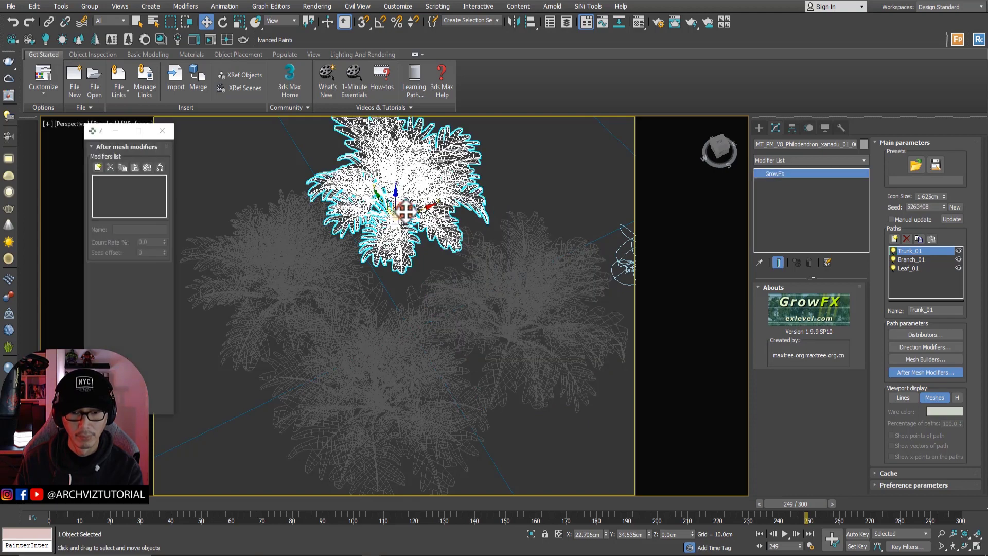
left_click_drag(404, 210, 421, 232)
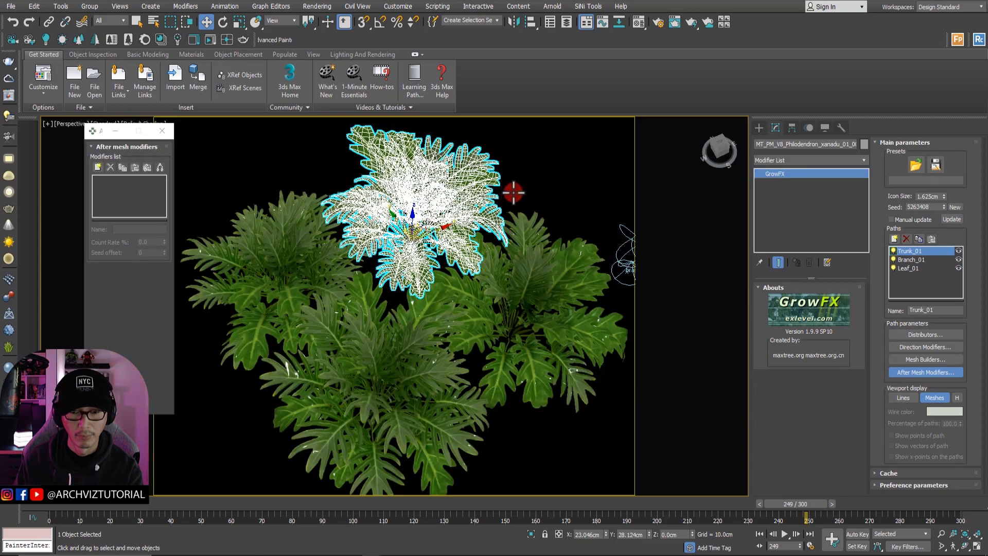
middle_click_drag(448, 253, 446, 250)
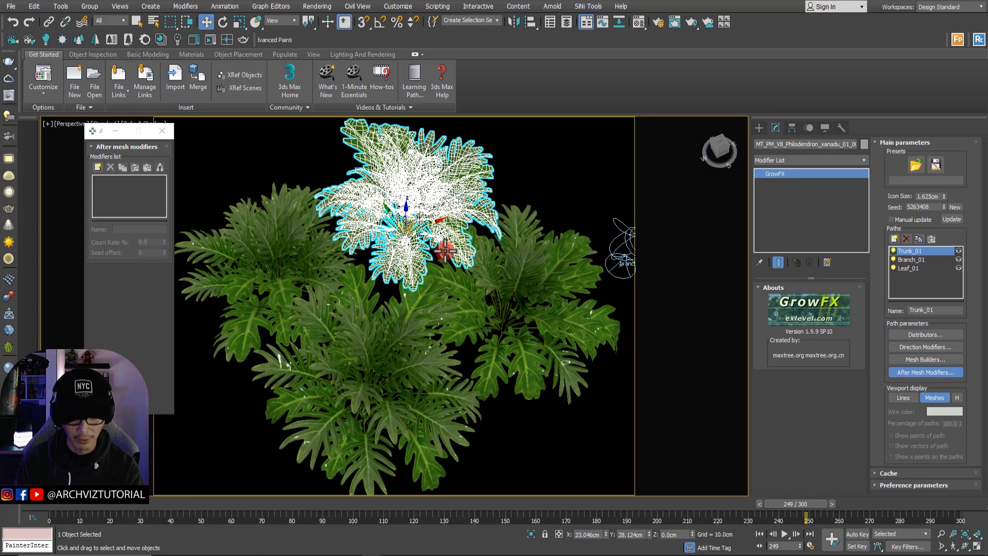
Create a Perspective preview animation with the Standard visual preset at 200 percent of output, and close its player after watching.
key("shift+v")
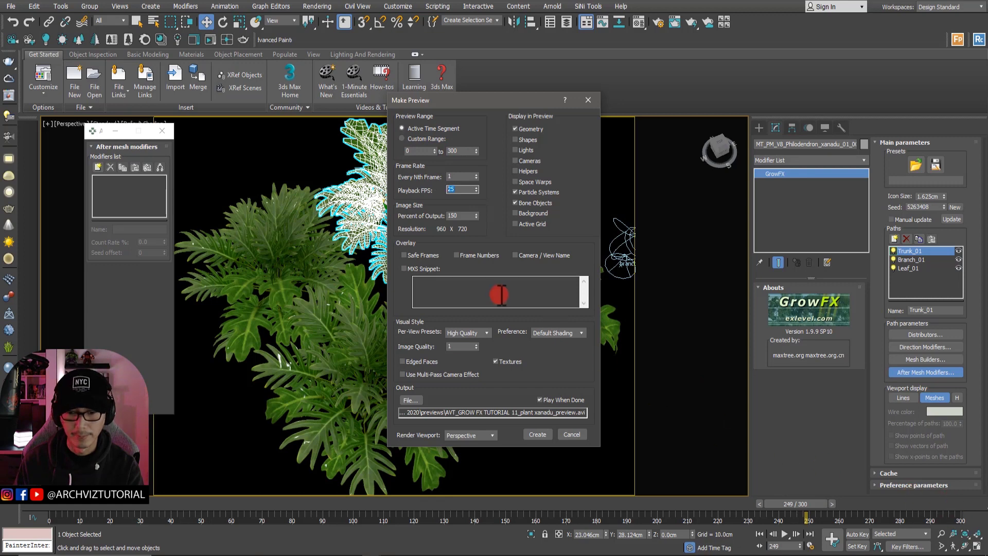
left_click(481, 334)
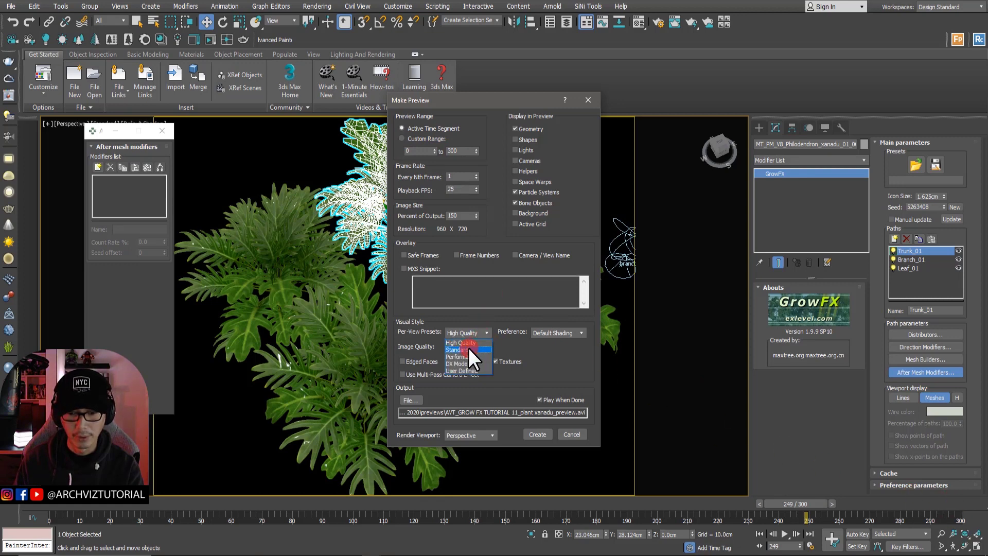
left_click(468, 349)
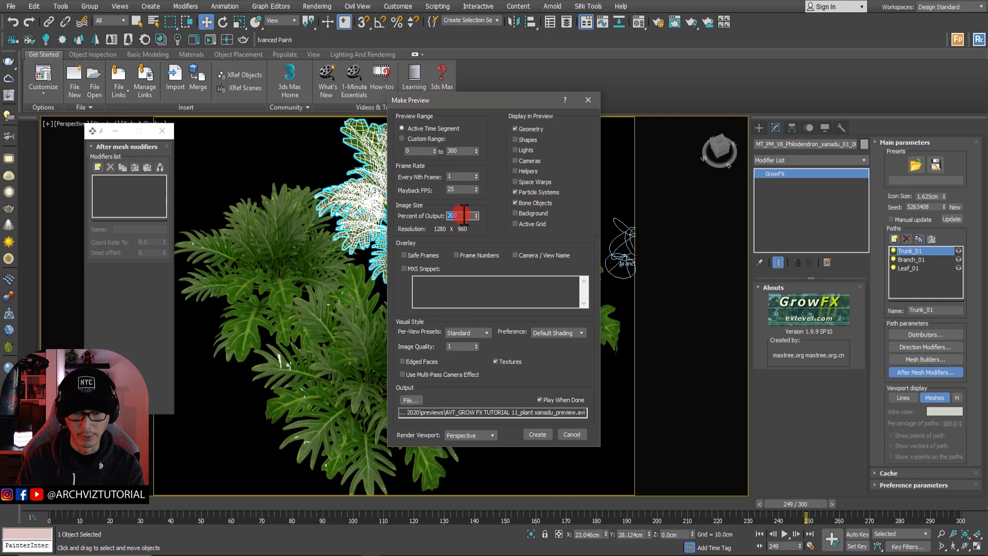
left_click(537, 436)
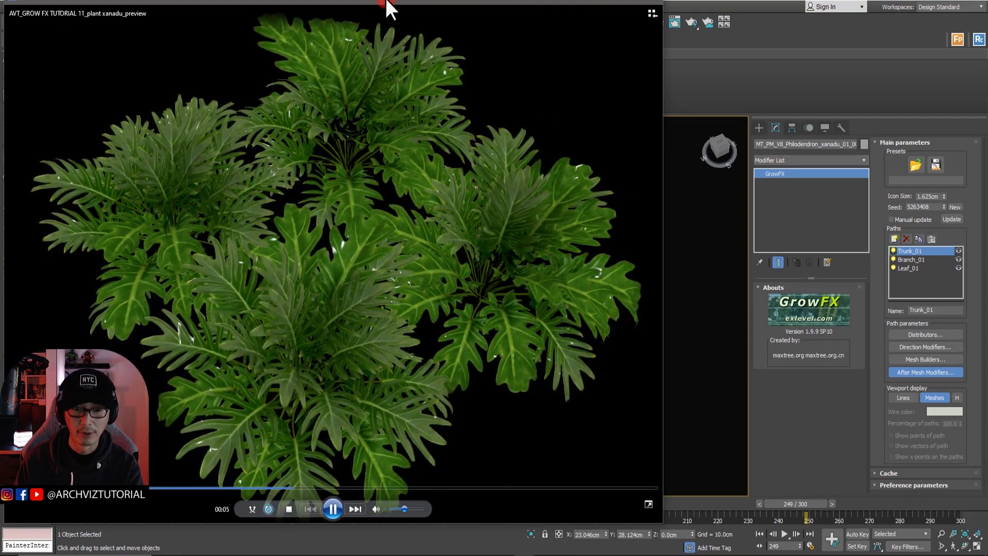
left_click_drag(386, 4, 438, 7)
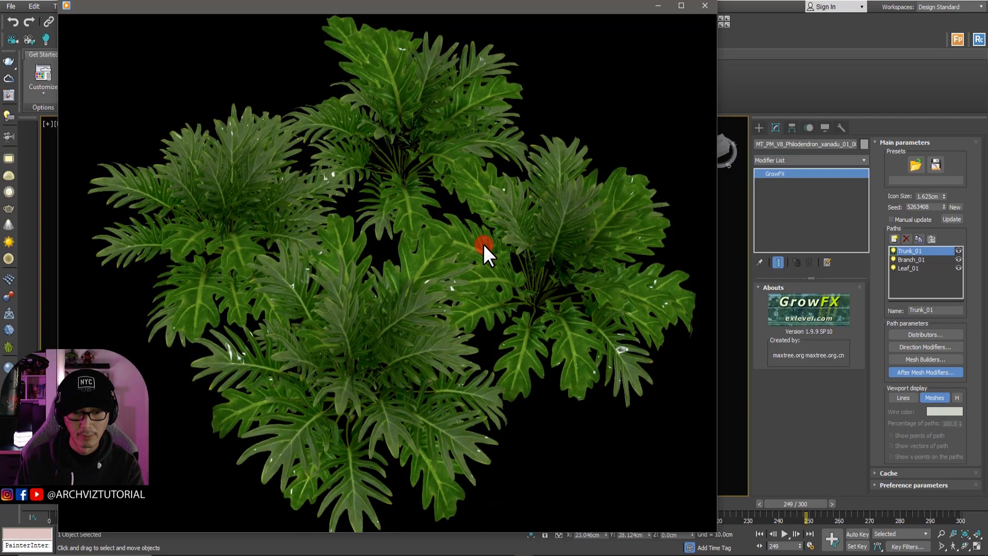
left_click(705, 5)
Switch the viewport to a Front view showing all the plants and both fans, and clear the selection.
middle_click_drag(509, 340, 475, 357, "alt")
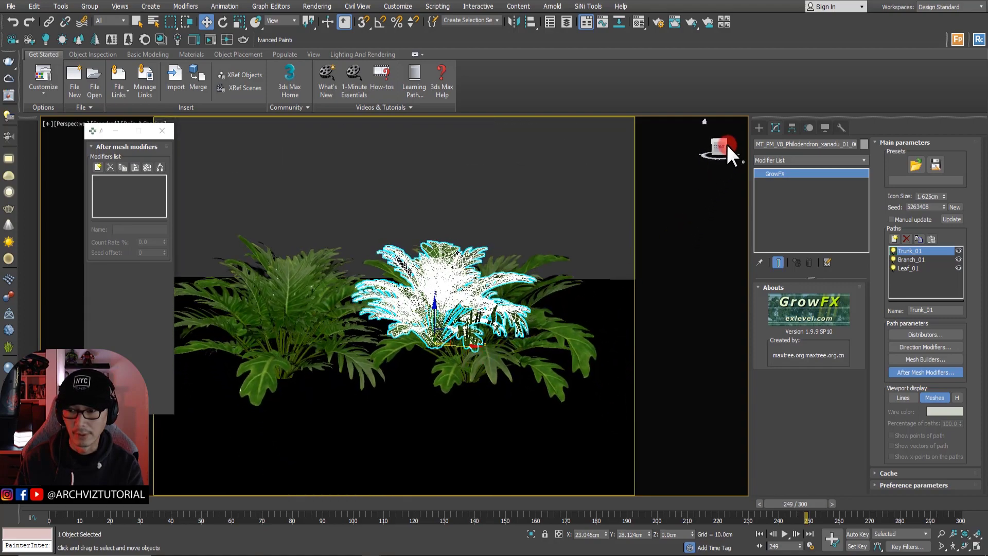
left_click(720, 146)
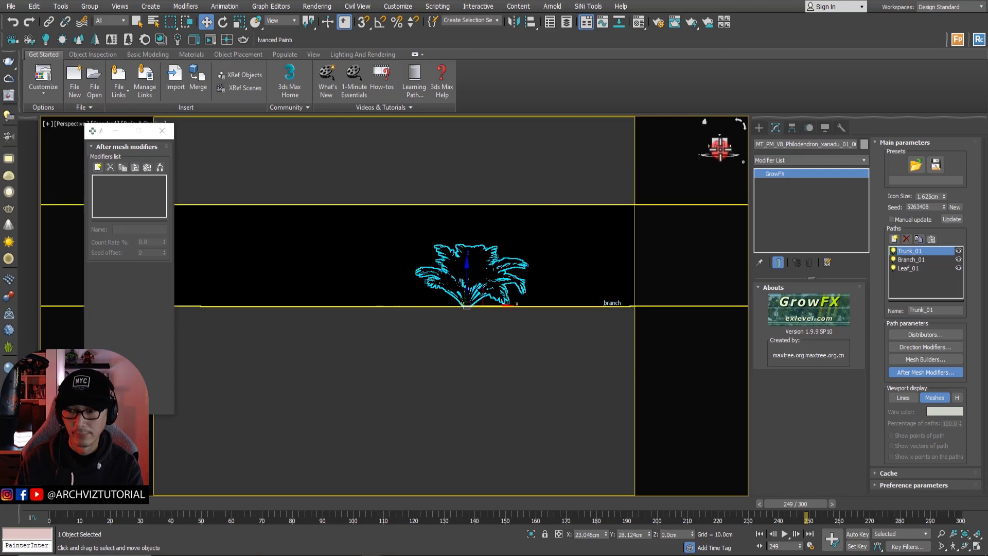
key("super+shift")
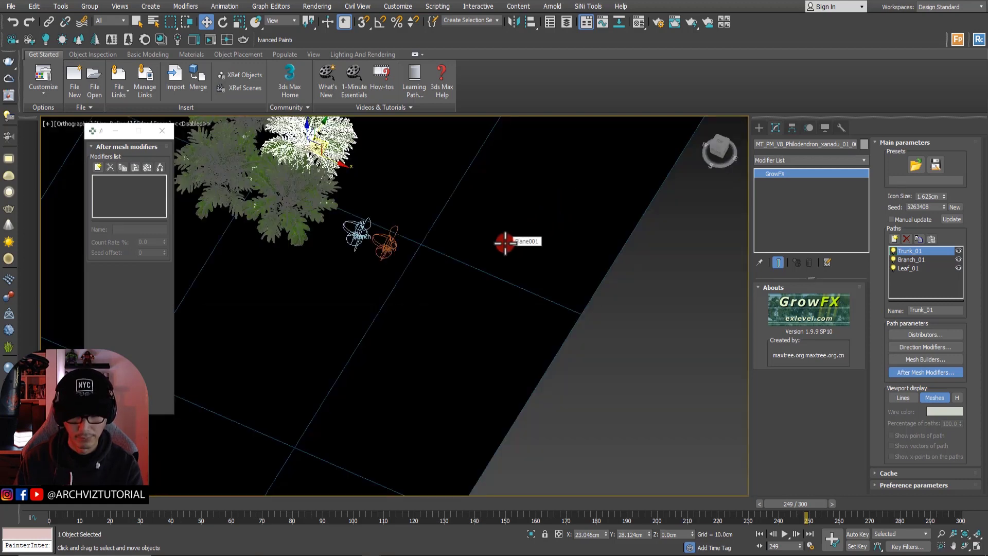
key("f")
left_click(571, 189)
scroll(502, 294, "down", 4)
left_click(502, 294)
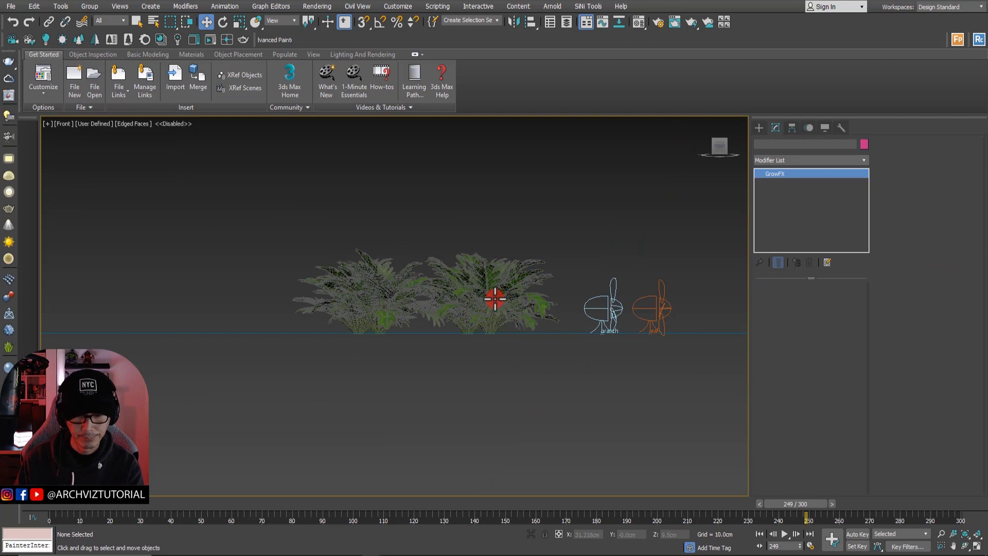
Move the two rear philodendrons in the negative X direction to form a row of four, and display it shaded without edges.
scroll(495, 299, "up", 2)
left_click_drag(485, 349, 200, 324)
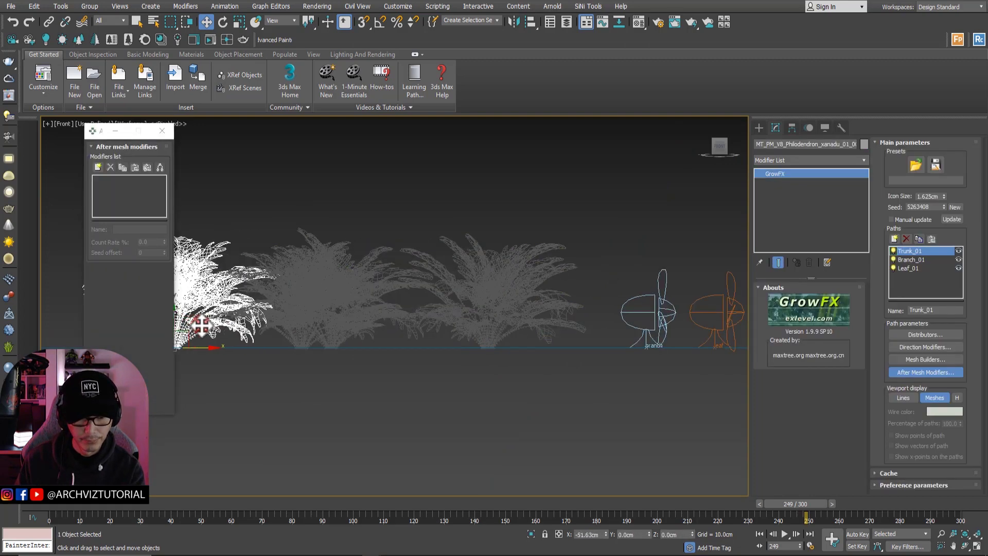
key("F3")
left_click(304, 292)
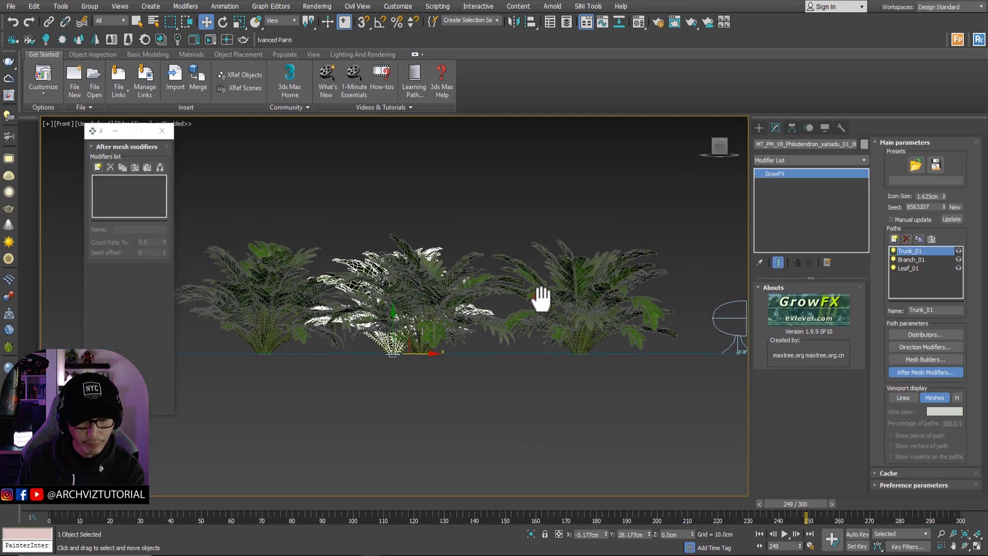
left_click(295, 336)
left_click_drag(295, 336, 242, 336)
left_click(434, 185)
key("F4")
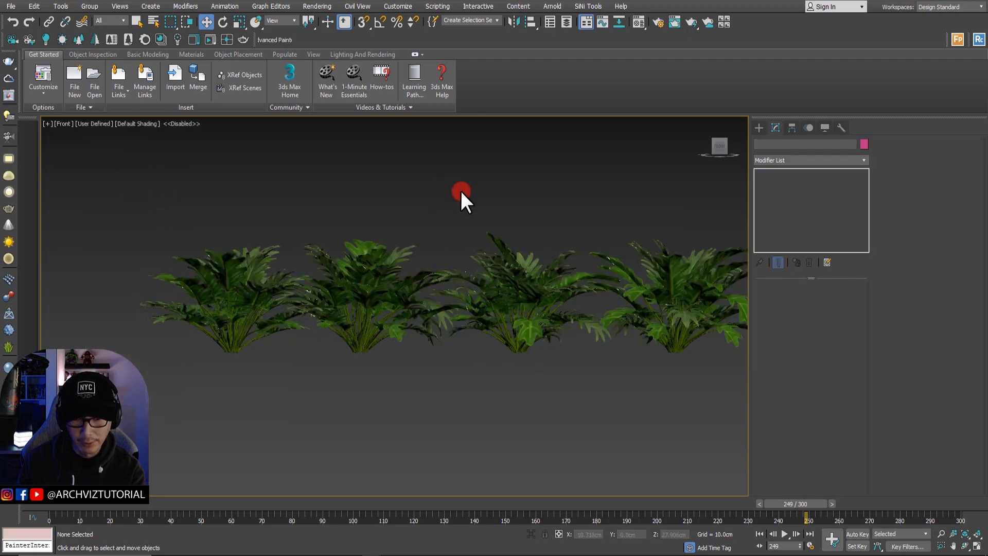
Turn on safe frames in the Front view and fit the row of four plants inside the frame.
mouse_move(456, 194)
middle_mouse_down()
mouse_move(405, 199)
mouse_move(405, 212)
middle_mouse_up()
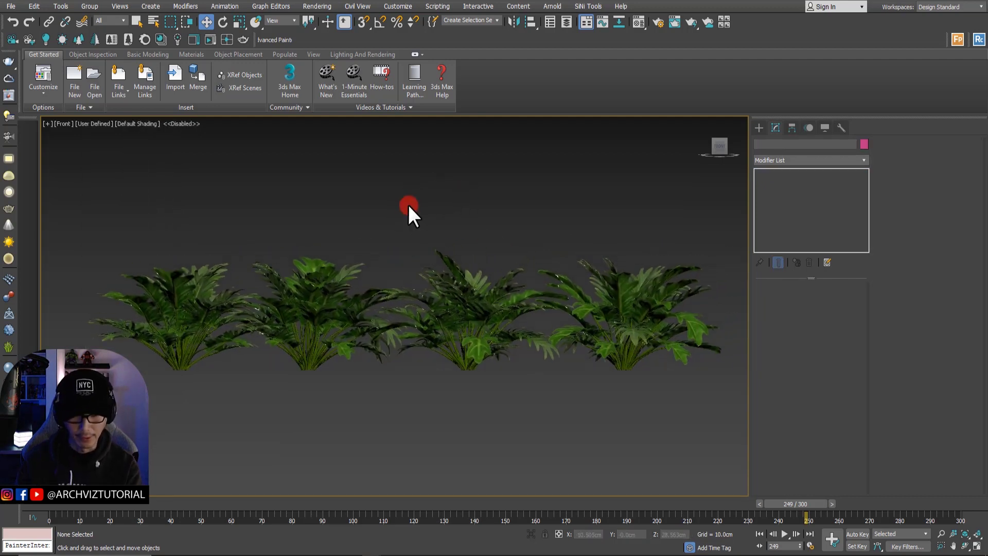
key("shift+v")
left_click(573, 433)
key("shift+f")
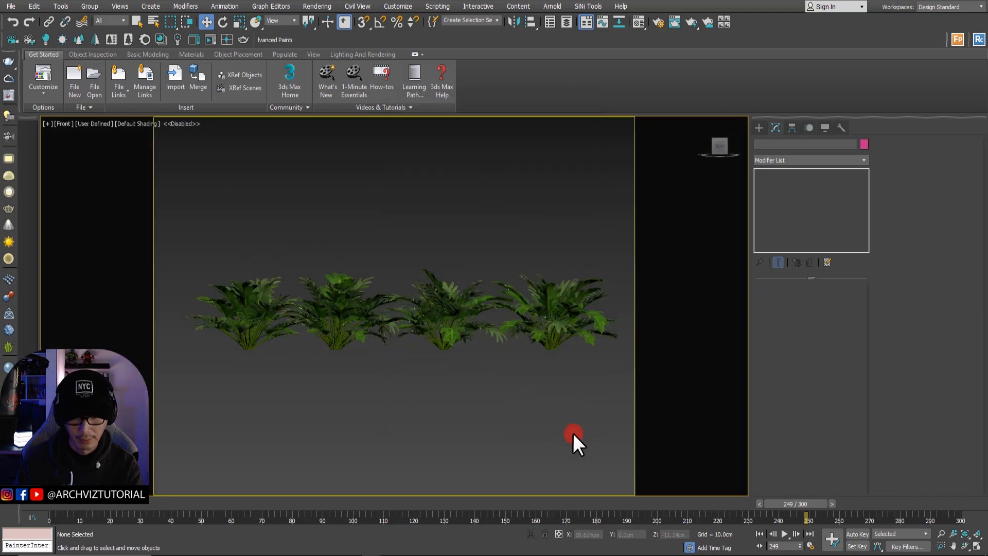
scroll(456, 336, "up", 3)
scroll(457, 336, "down", 3)
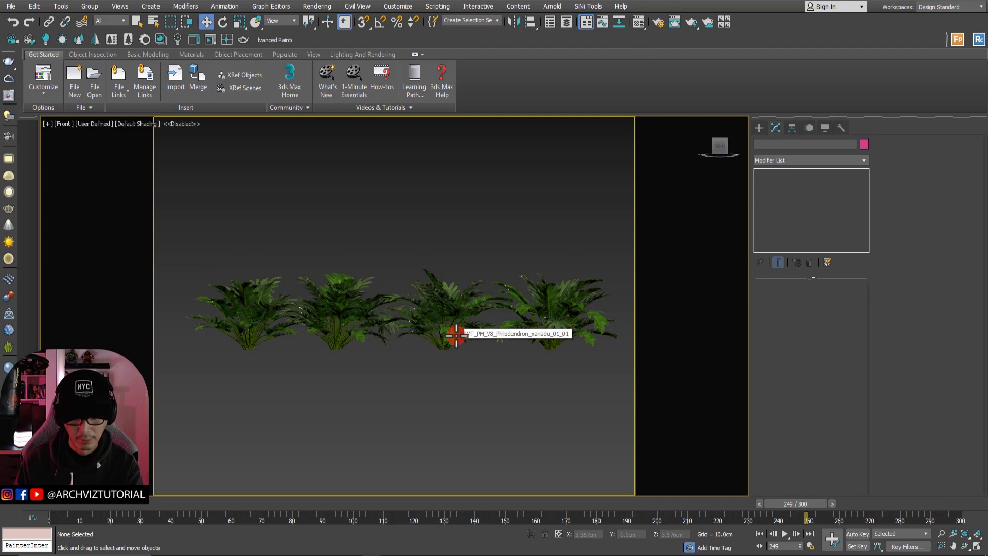
Create a Front view preview animation of the plant row at 200 percent of output, and close its player after watching.
key("shift+v")
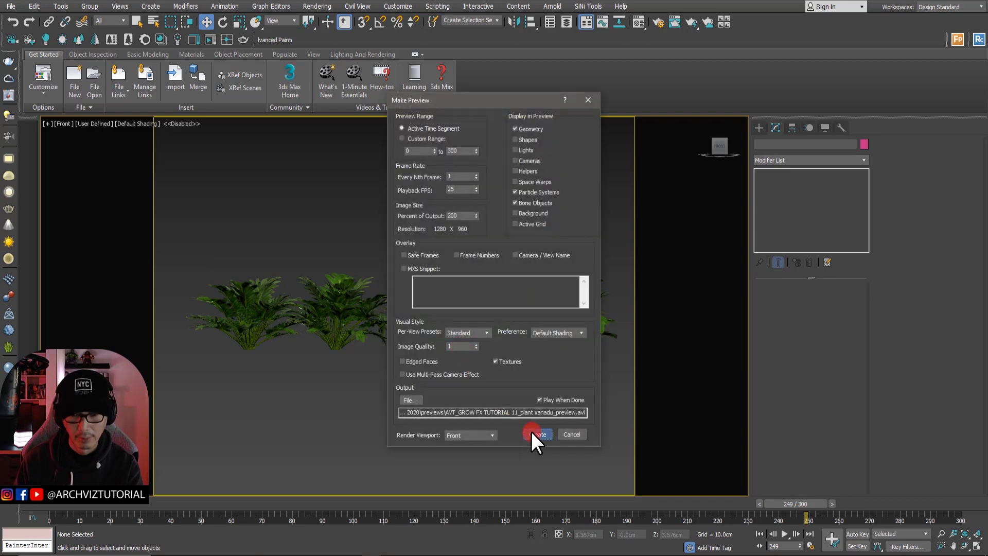
left_click(536, 434)
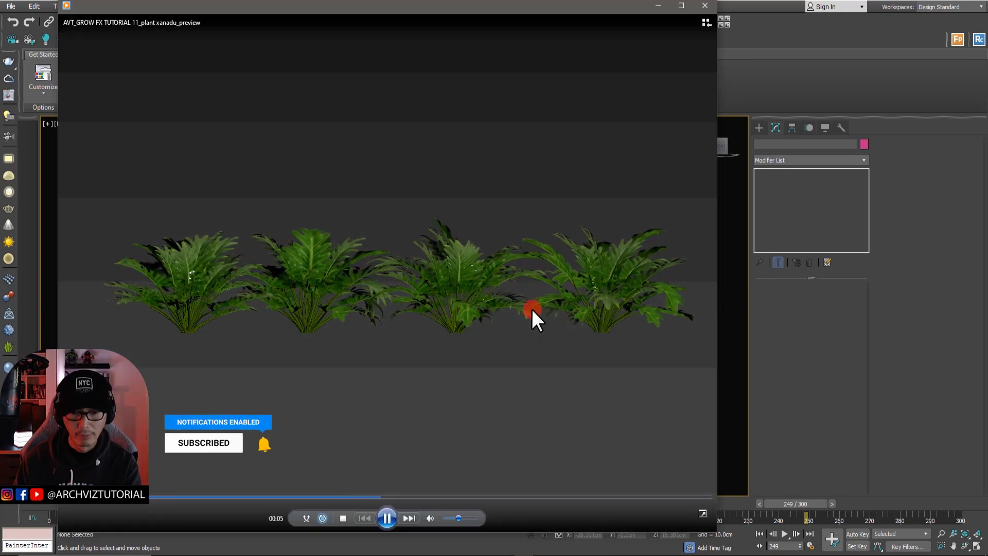
left_click(705, 5)
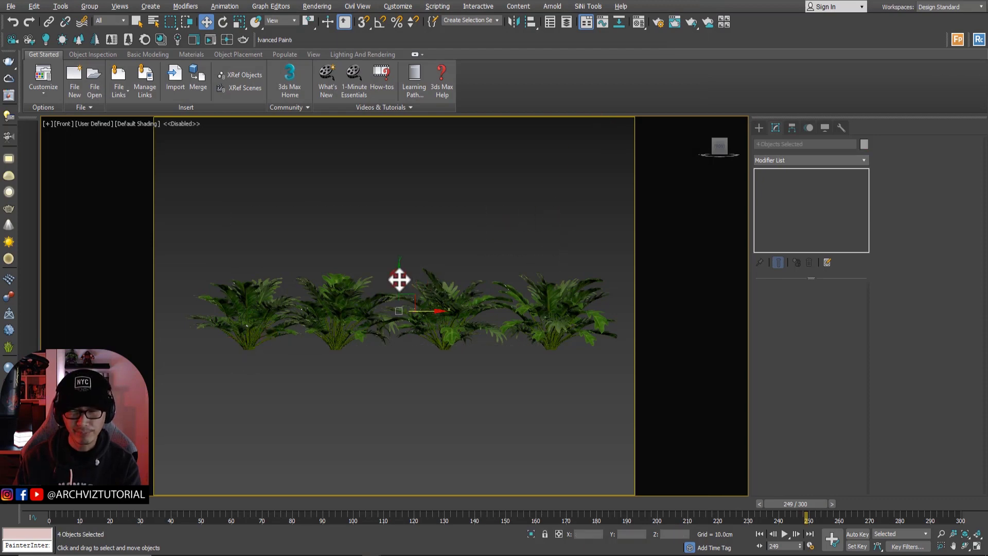
Orbit to an angled orthographic view of the four plants and select the first philodendron copy in wireframe display.
middle_click_drag(399, 279, 424, 311, "alt")
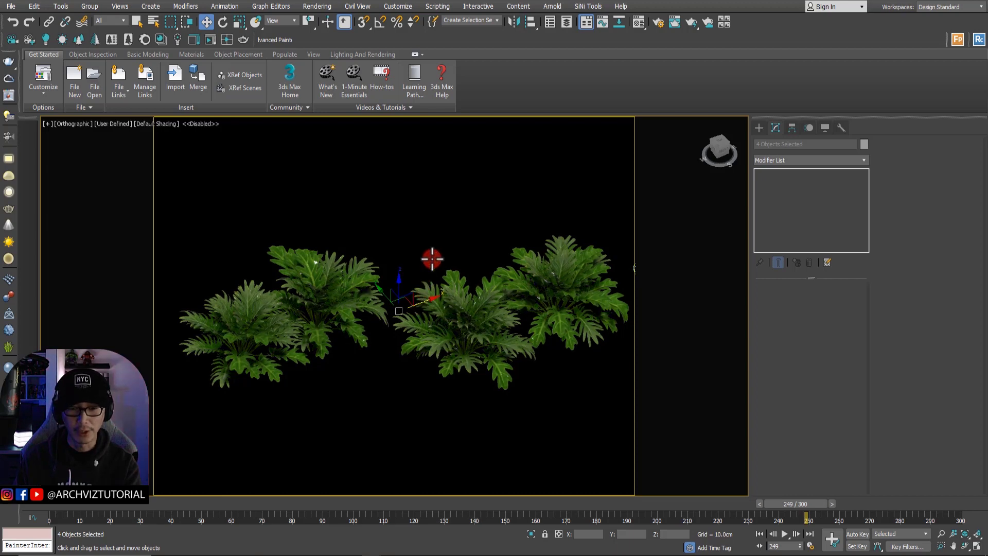
key("F3")
left_click(482, 208)
key("F3")
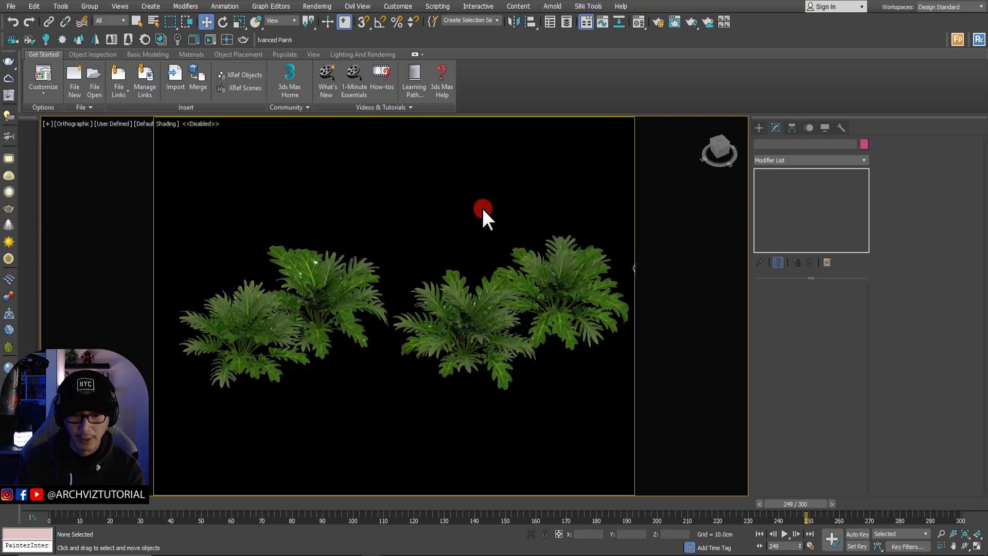
key("F3")
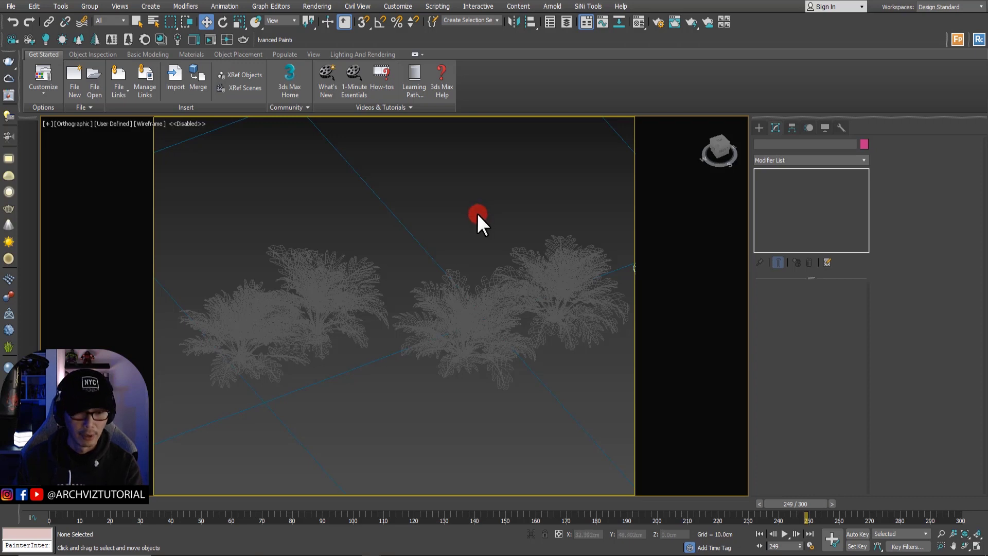
left_click(552, 285)
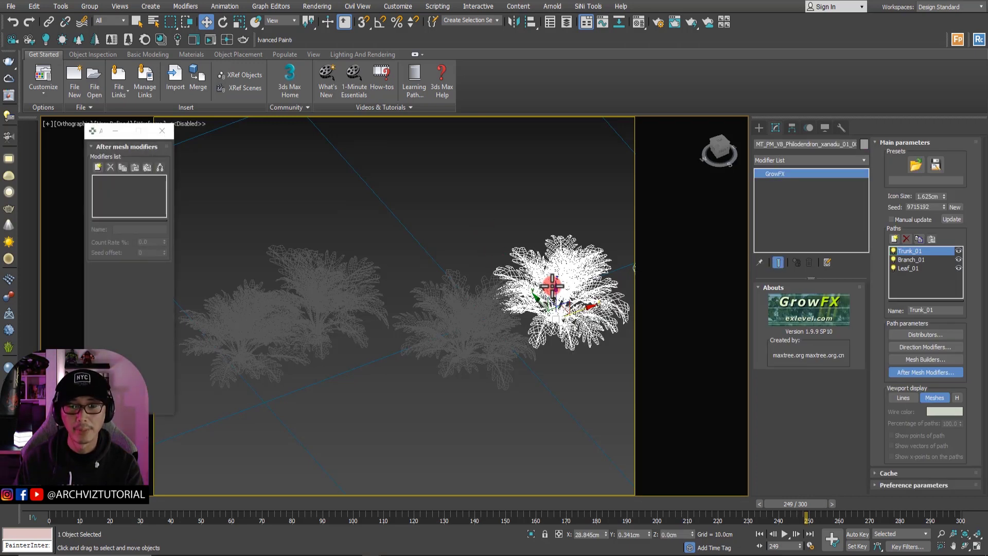
key("F3")
key("F3")
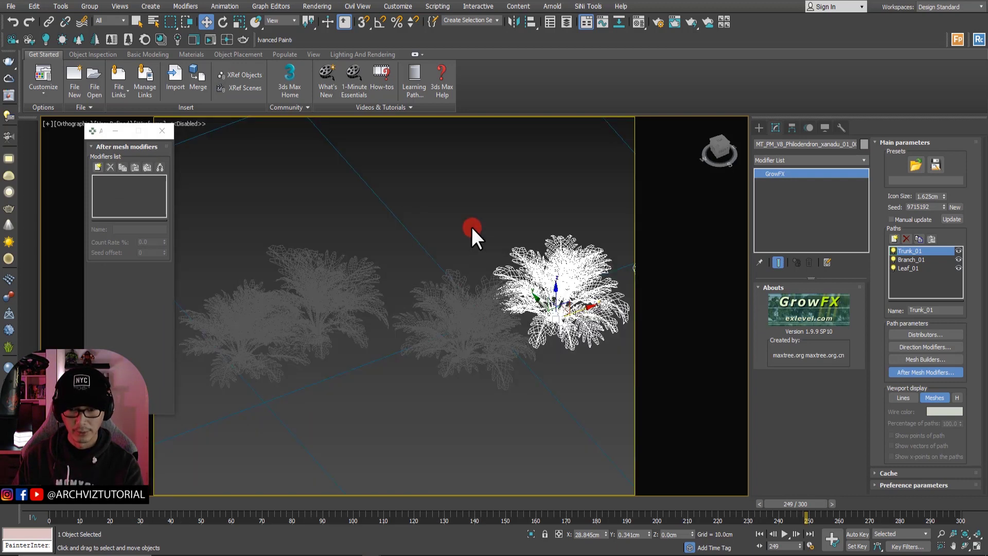